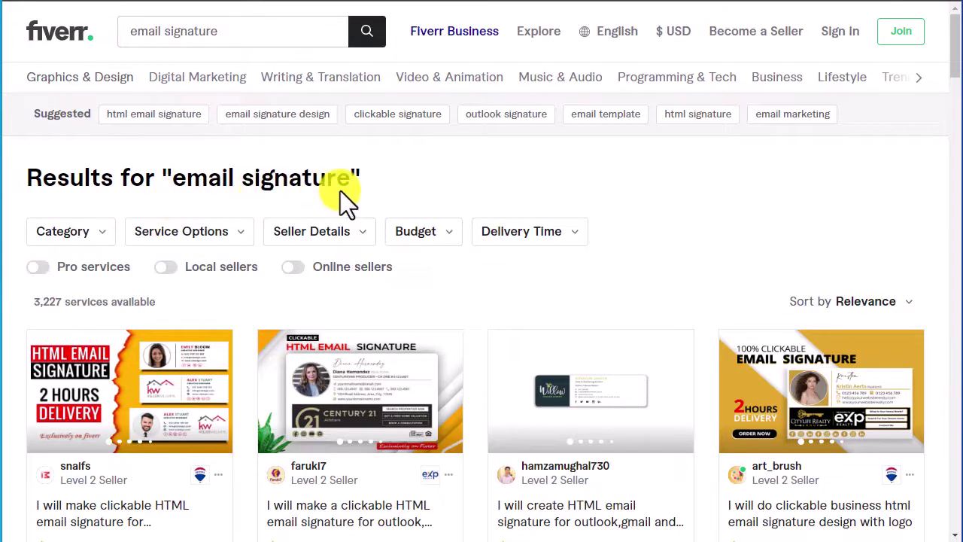
- Browse the Fiverr results and highlight the number of available services
scroll(307, 212, "down", 3)
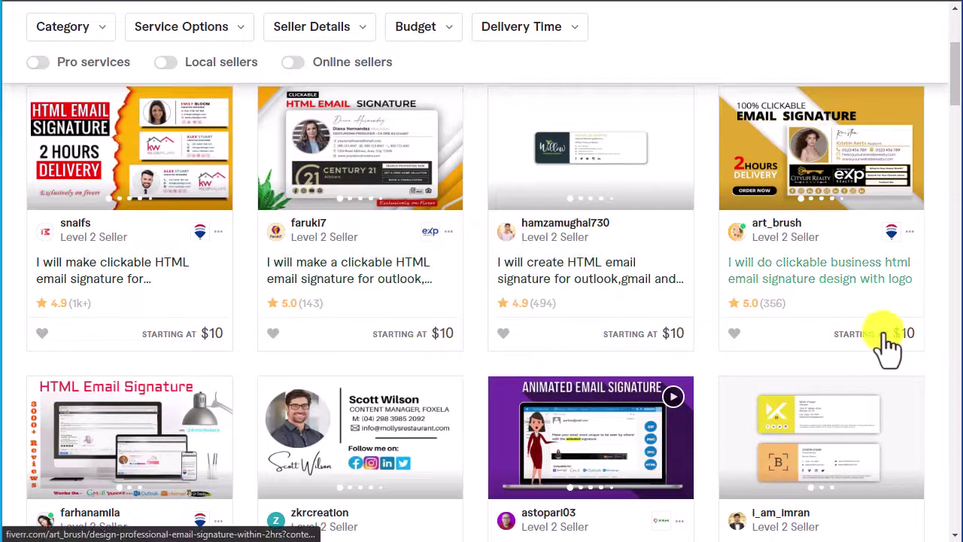
scroll(887, 342, "down", 2)
scroll(882, 331, "up", 2)
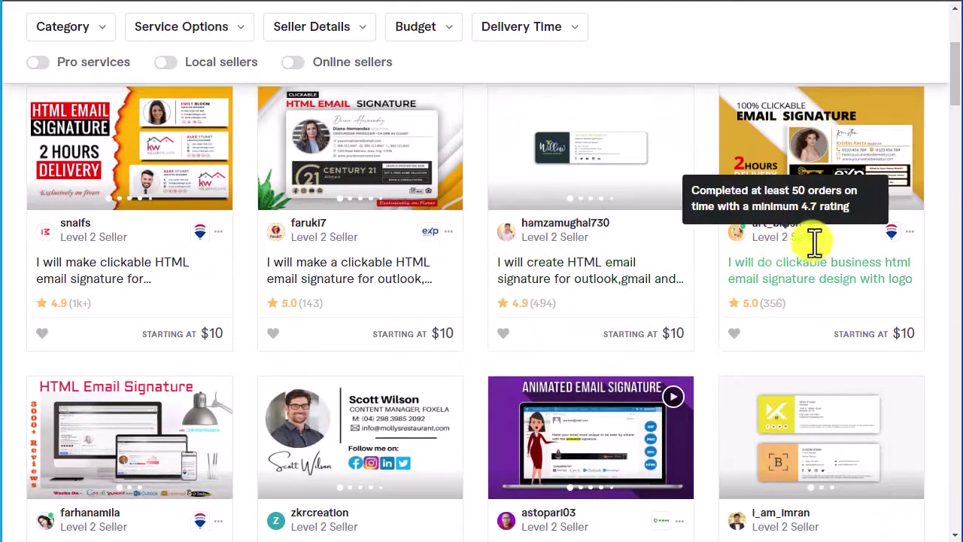
scroll(436, 279, "up", 2)
left_click(414, 278)
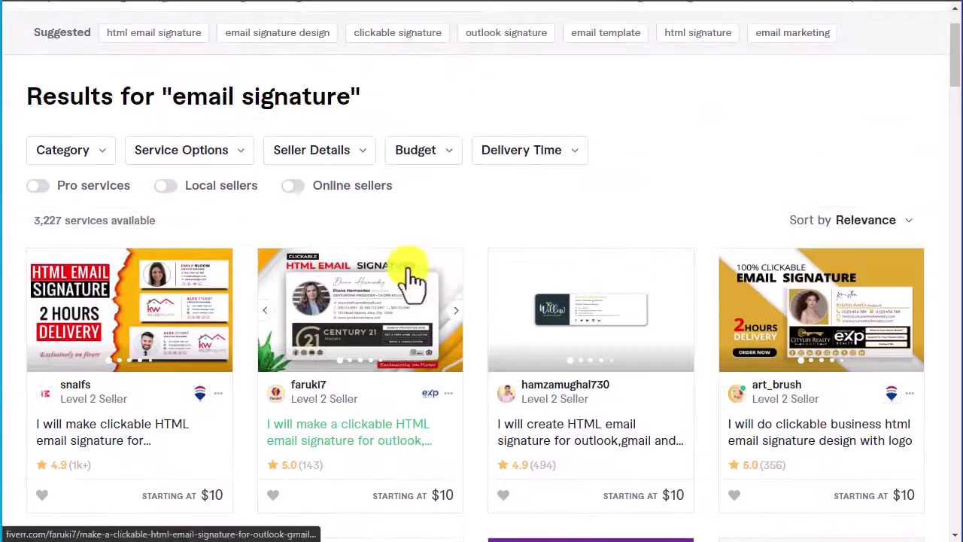
left_click_drag(45, 221, 67, 226)
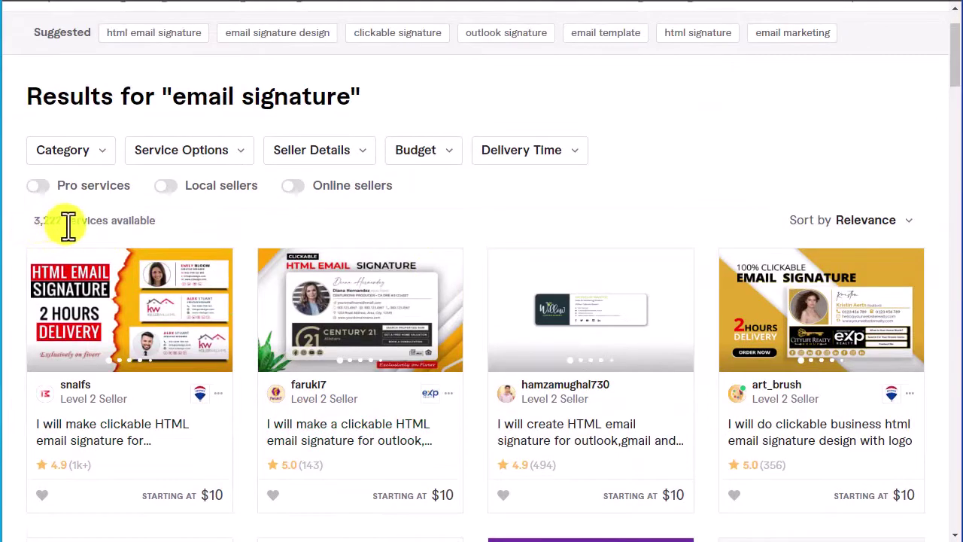
- Search the suggested HTML email signature term and highlight its matching services count
scroll(133, 244, "down", 2)
scroll(129, 248, "down", 1)
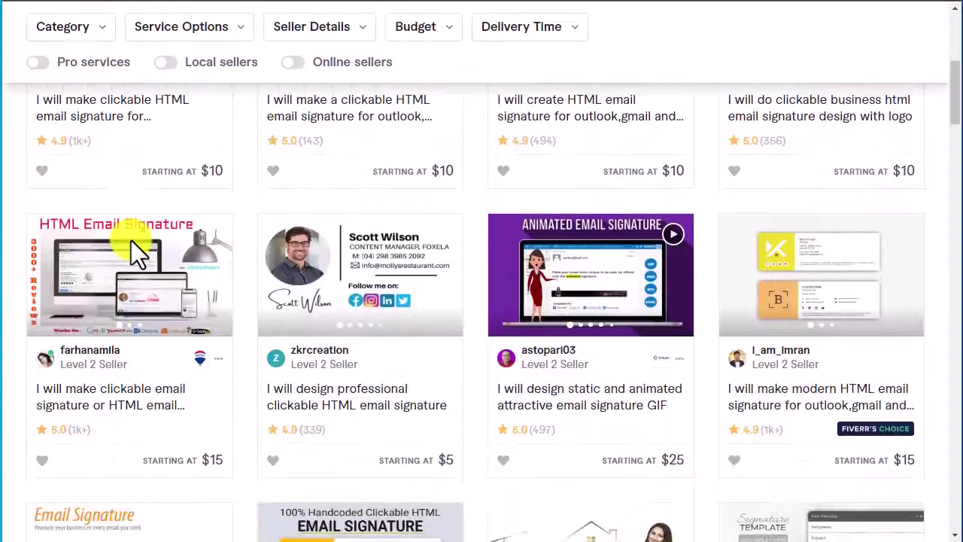
scroll(179, 282, "down", 2)
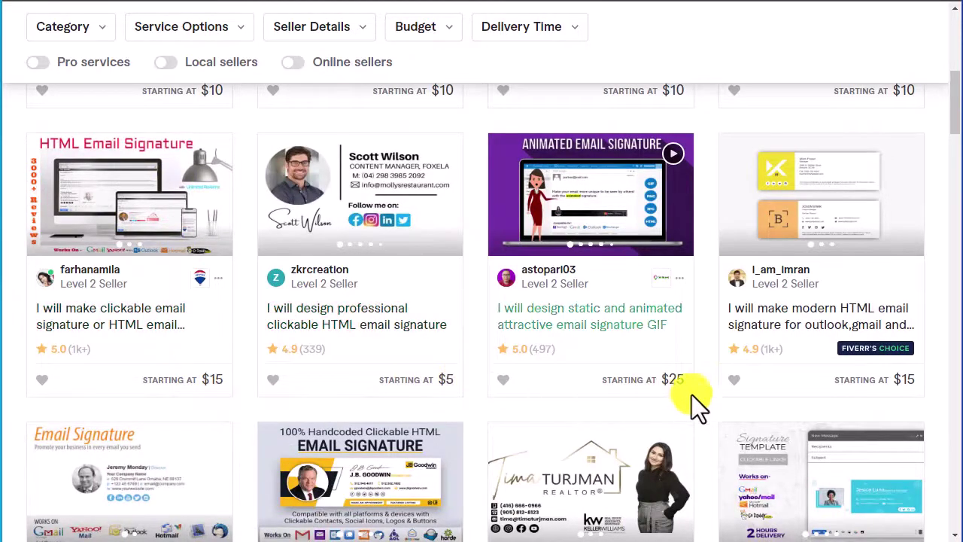
scroll(933, 377, "down", 1)
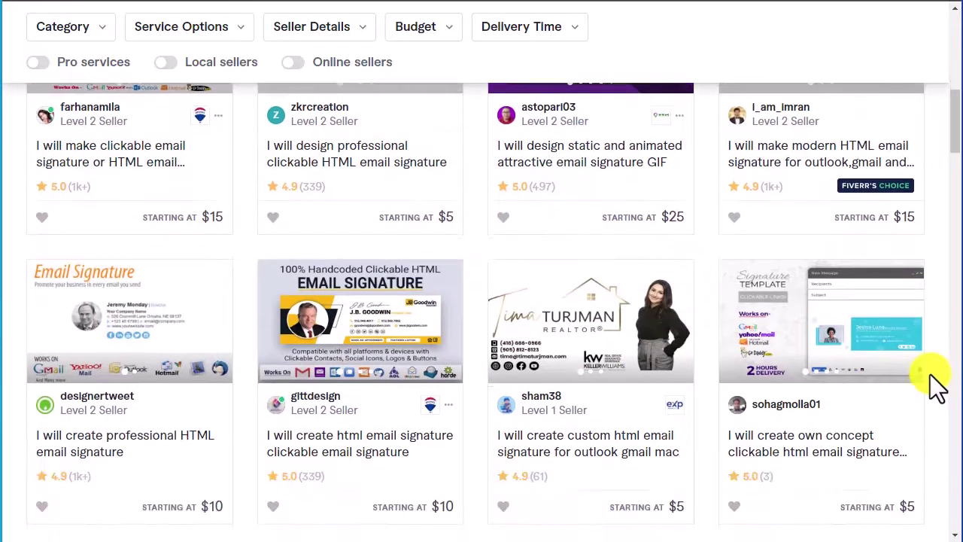
scroll(903, 444, "down", 2)
scroll(901, 444, "down", 1)
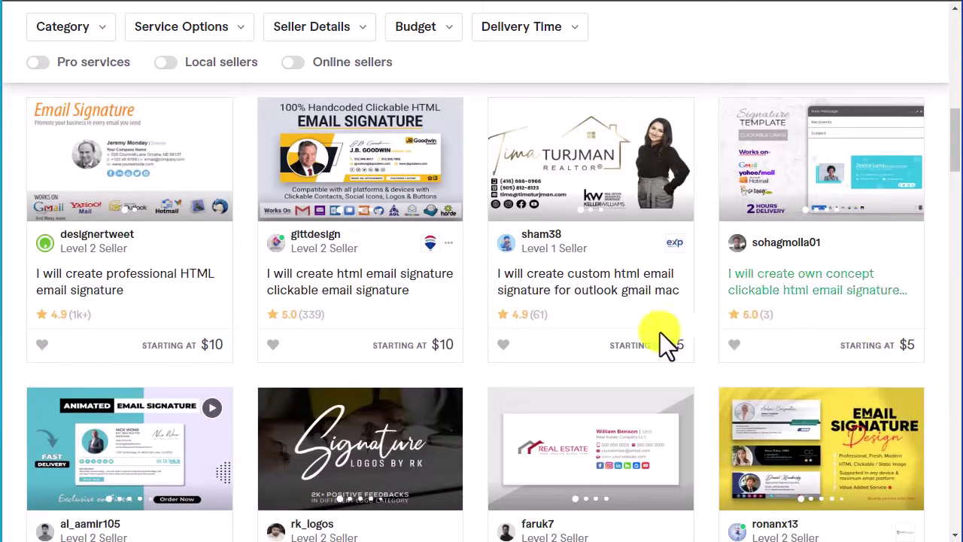
scroll(388, 425, "down", 2)
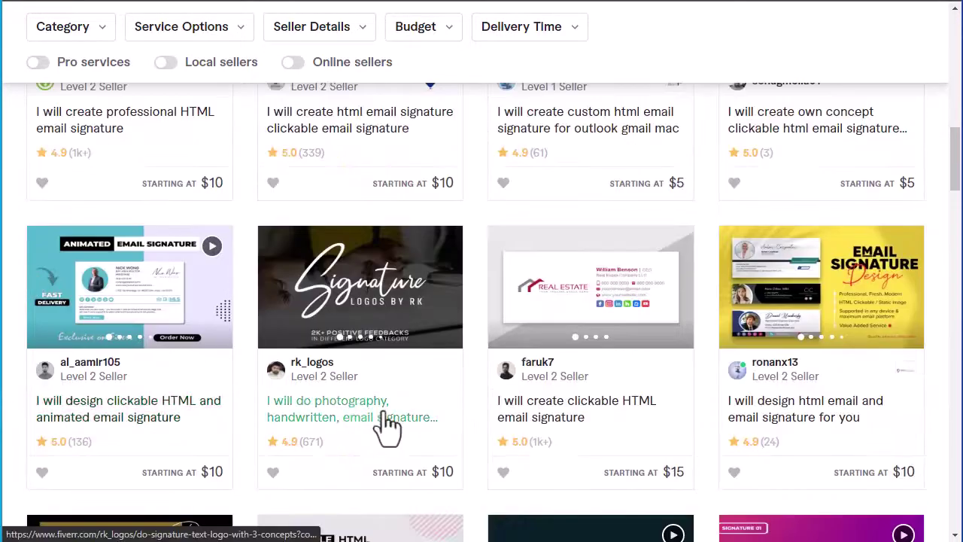
scroll(733, 417, "up", 10)
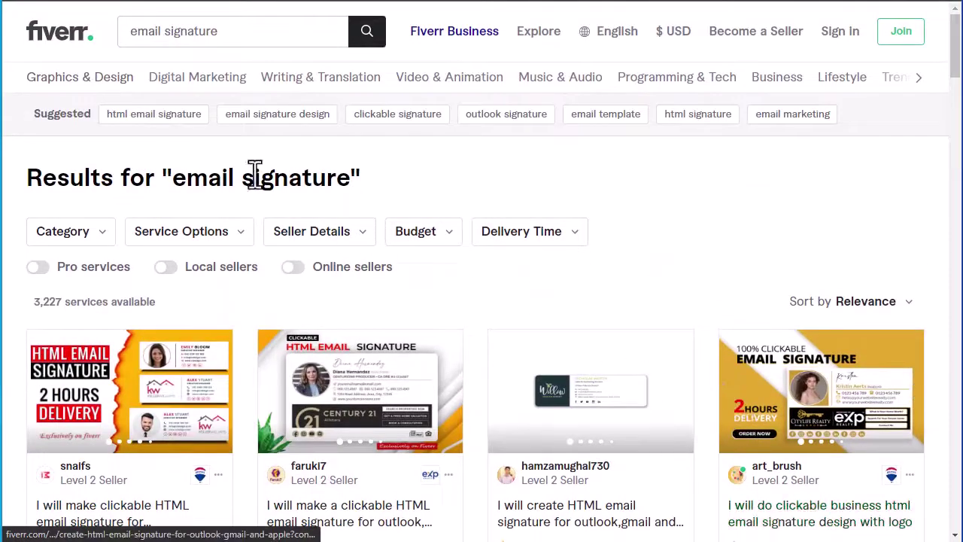
left_click(260, 116)
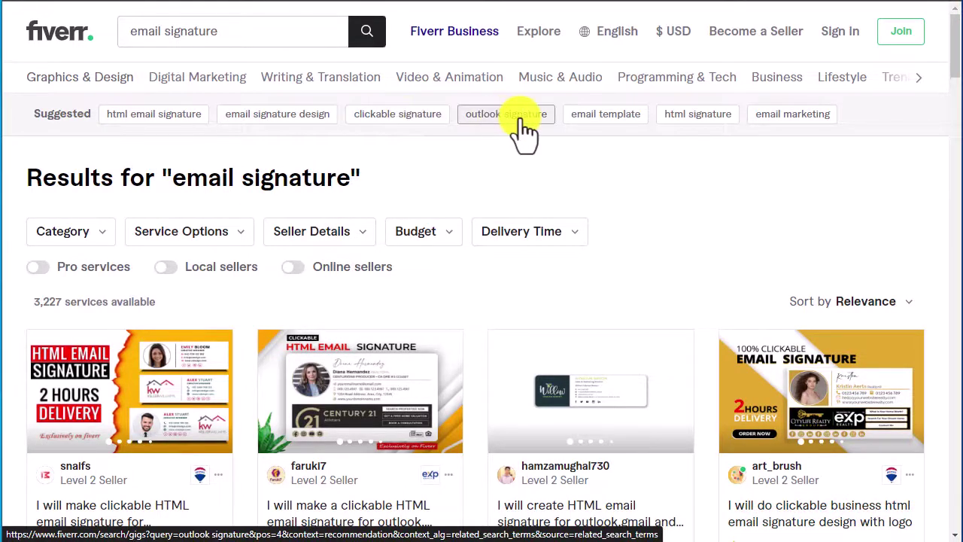
left_click(690, 109)
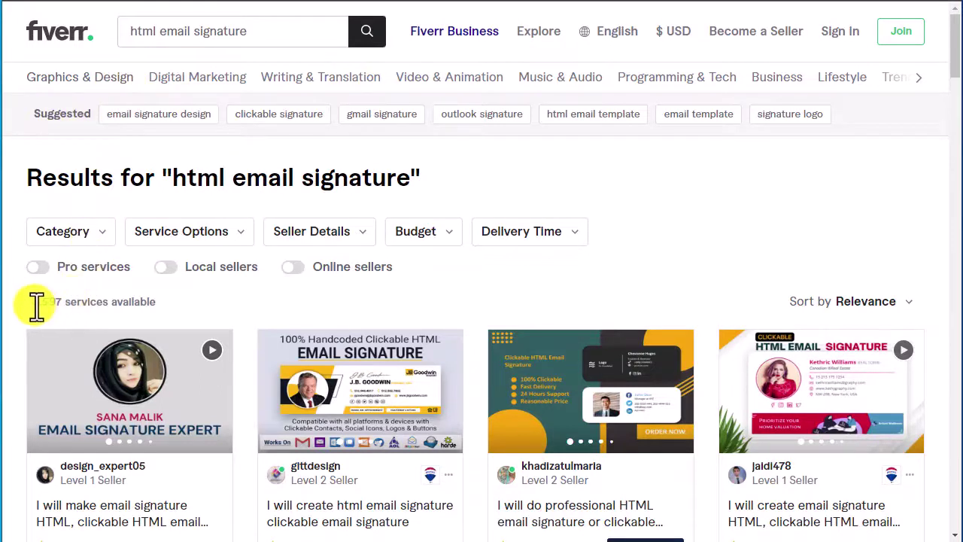
left_click_drag(39, 301, 71, 304)
- Check the 'email signature design' and 'clickable signature' results, highlighting the services count
left_click(159, 114)
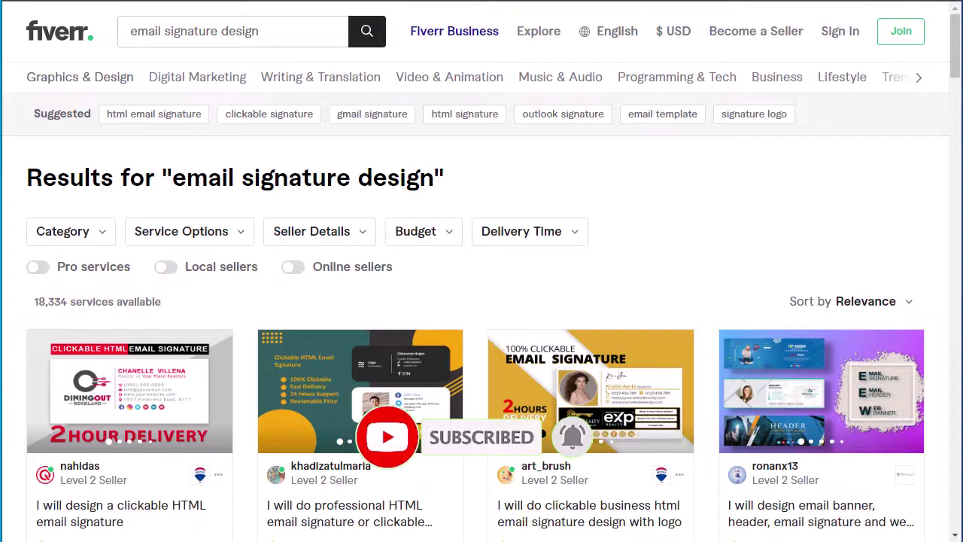
left_click(269, 114)
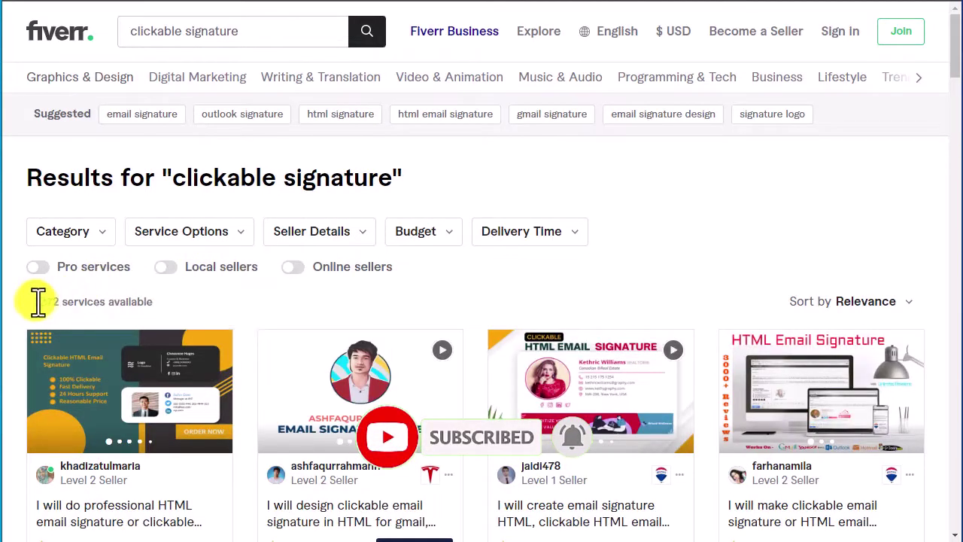
left_click_drag(35, 302, 74, 302)
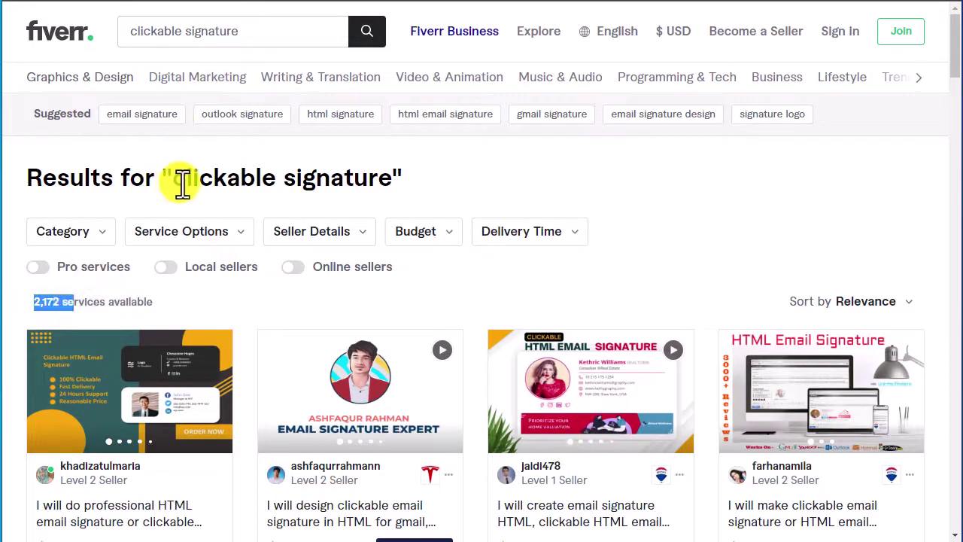
left_click_drag(182, 183, 419, 188)
left_click(489, 162)
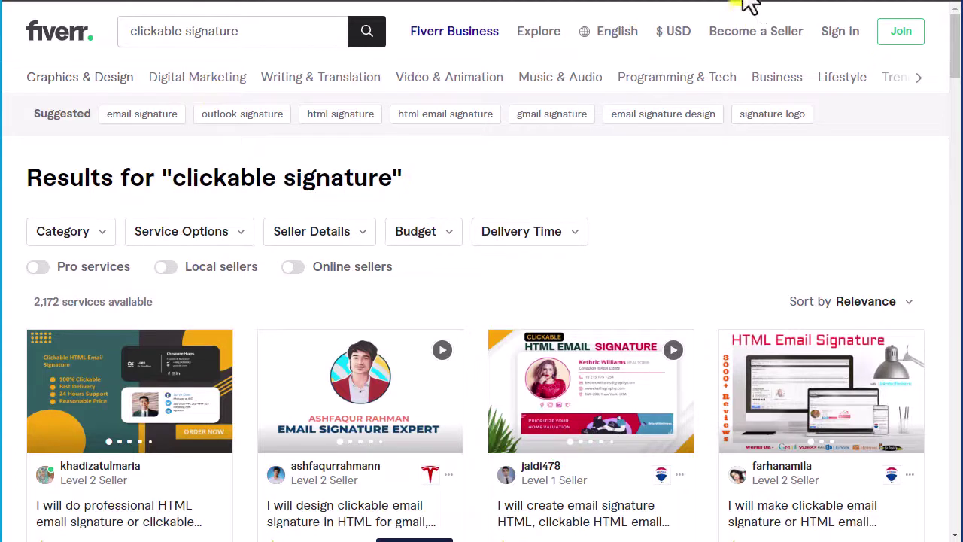
- Check the 'outlook signature' results and highlight its services count
left_click(242, 114)
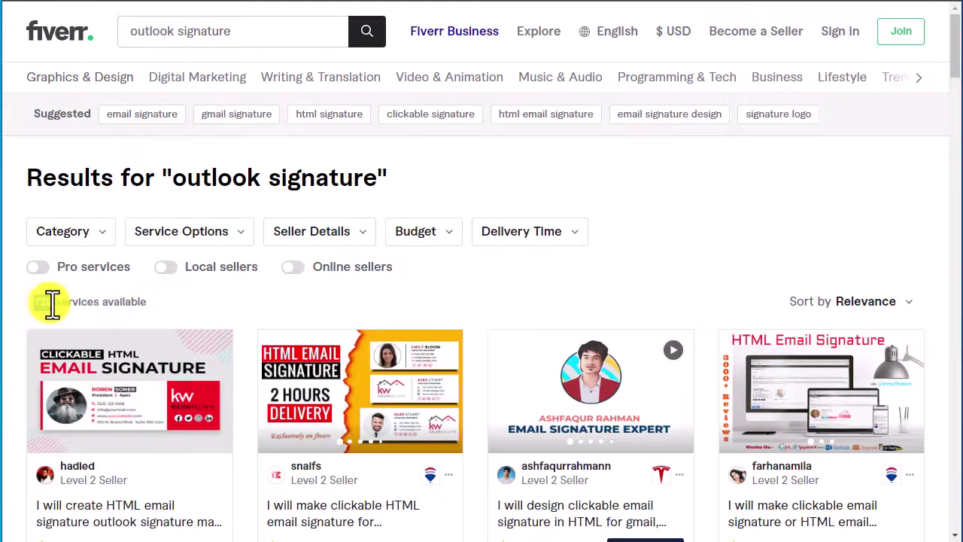
double_click(45, 302)
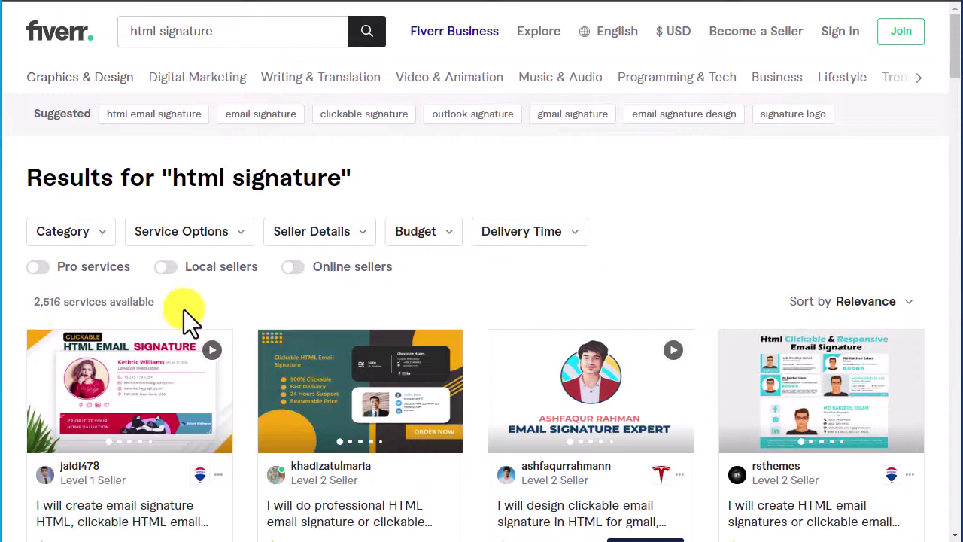
scroll(274, 324, "down", 3)
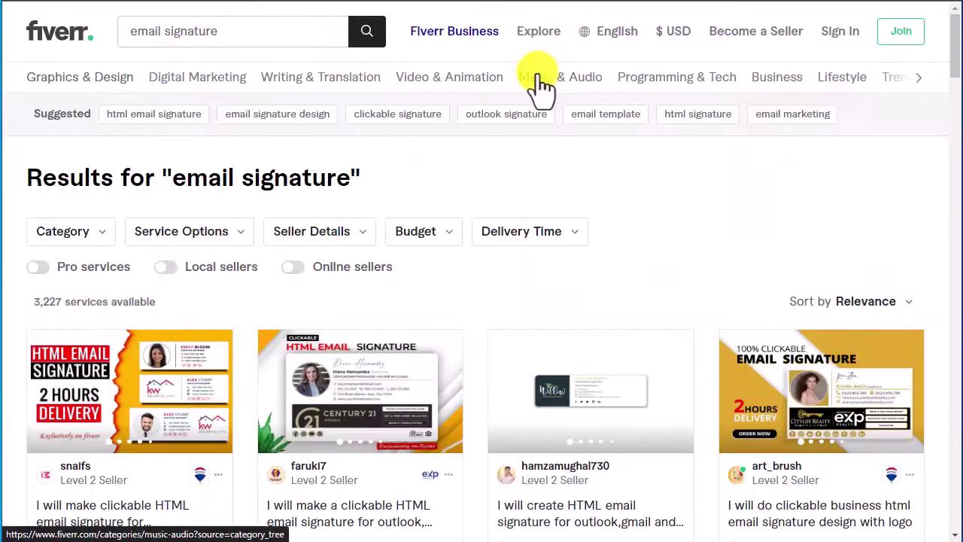
scroll(537, 89, "down", 3)
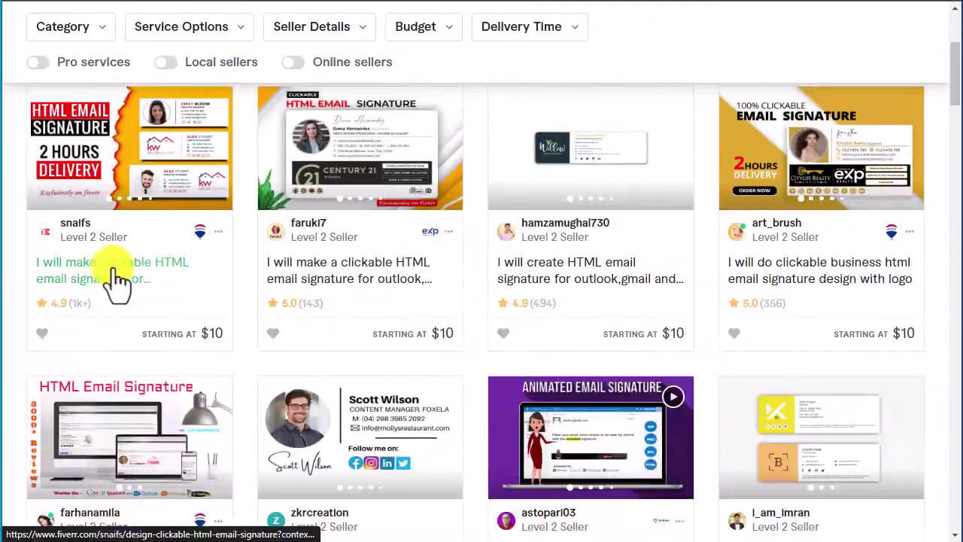
- Open the first clickable HTML email signature gig and browse its image gallery
left_click(114, 274)
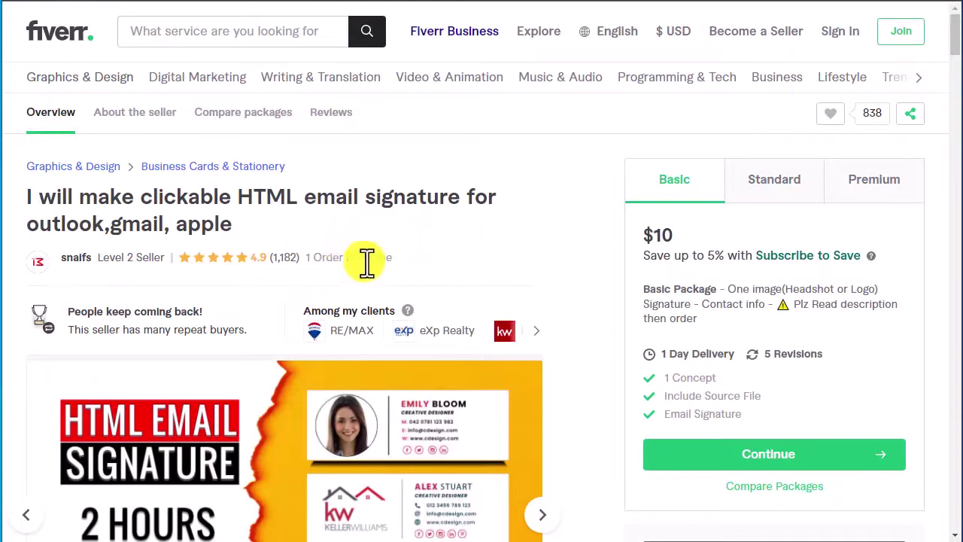
scroll(451, 260, "down", 3)
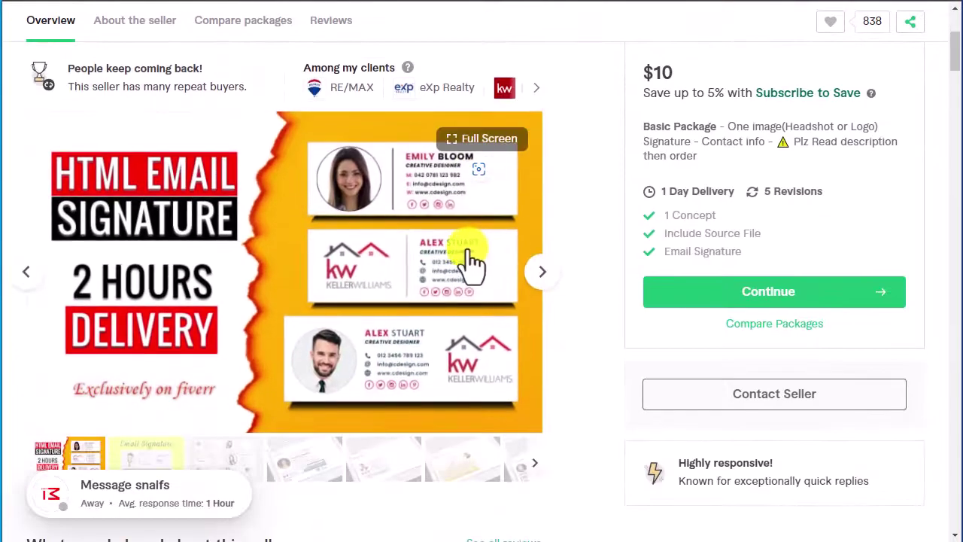
scroll(329, 101, "down", 3)
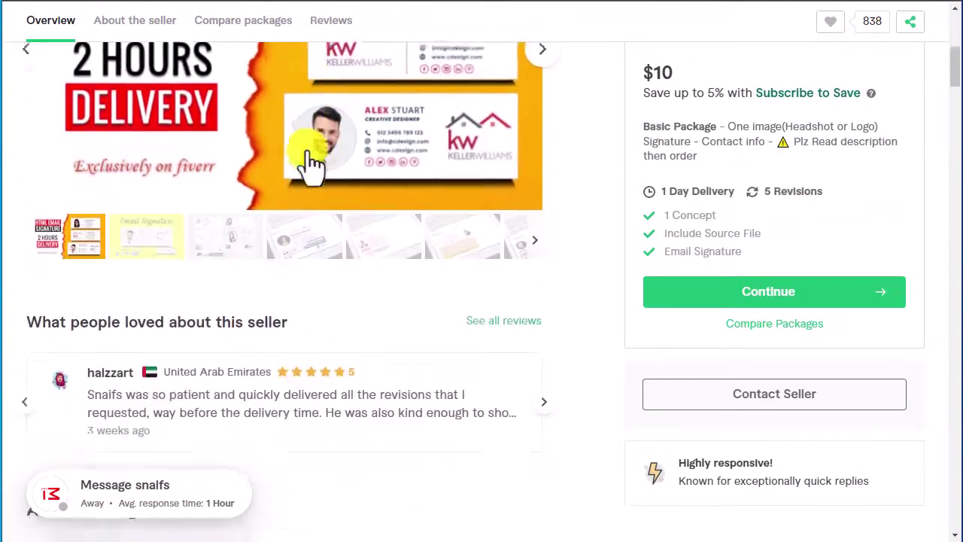
scroll(316, 162, "up", 3)
scroll(325, 167, "up", 1)
left_click(541, 271)
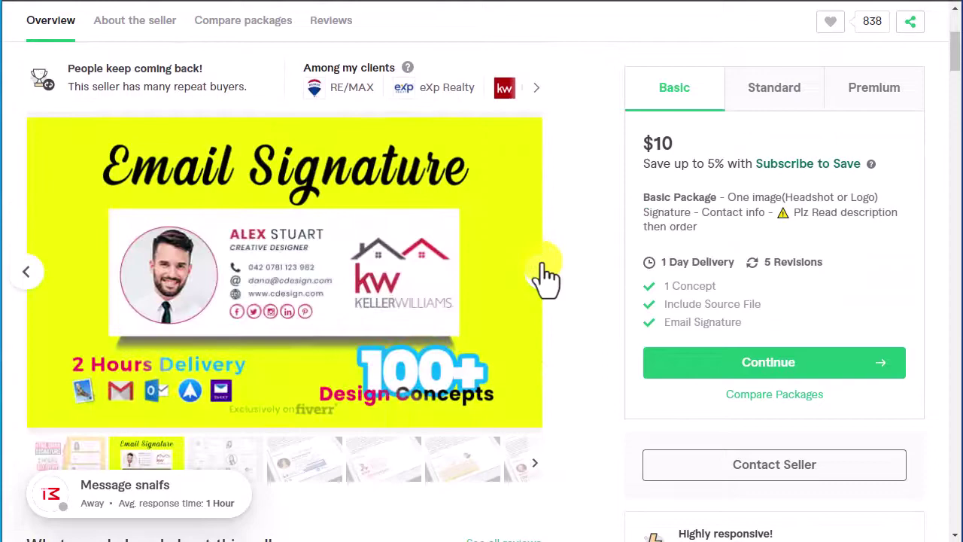
left_click(541, 271)
left_click(542, 271)
- Scroll down through the gig page
scroll(538, 273, "down", 4)
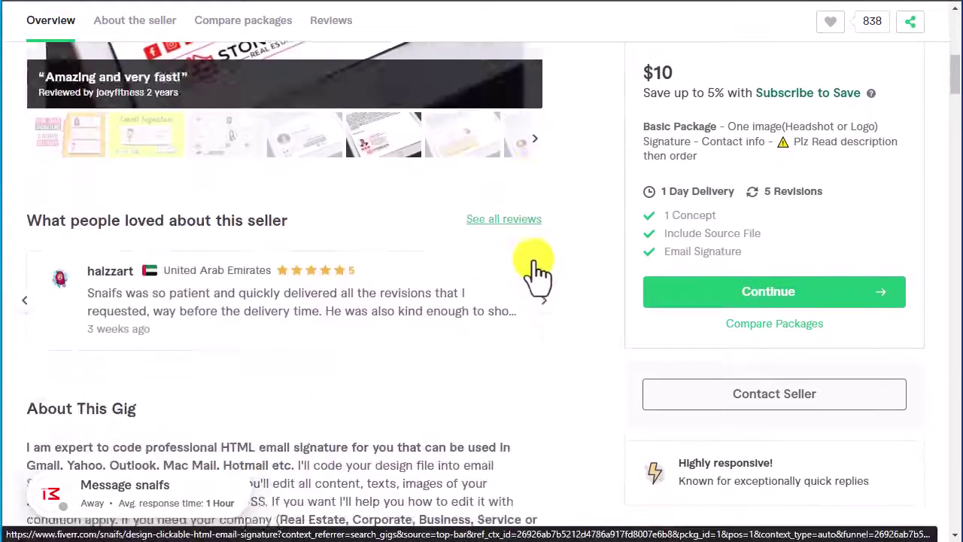
scroll(536, 271, "down", 2)
scroll(533, 260, "down", 2)
scroll(533, 258, "down", 1)
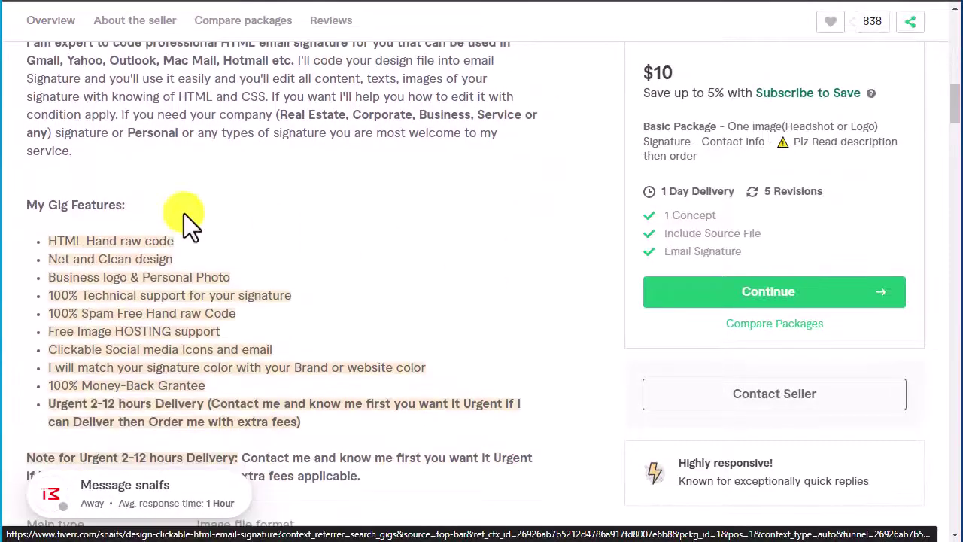
scroll(208, 257, "down", 2)
scroll(233, 256, "down", 2)
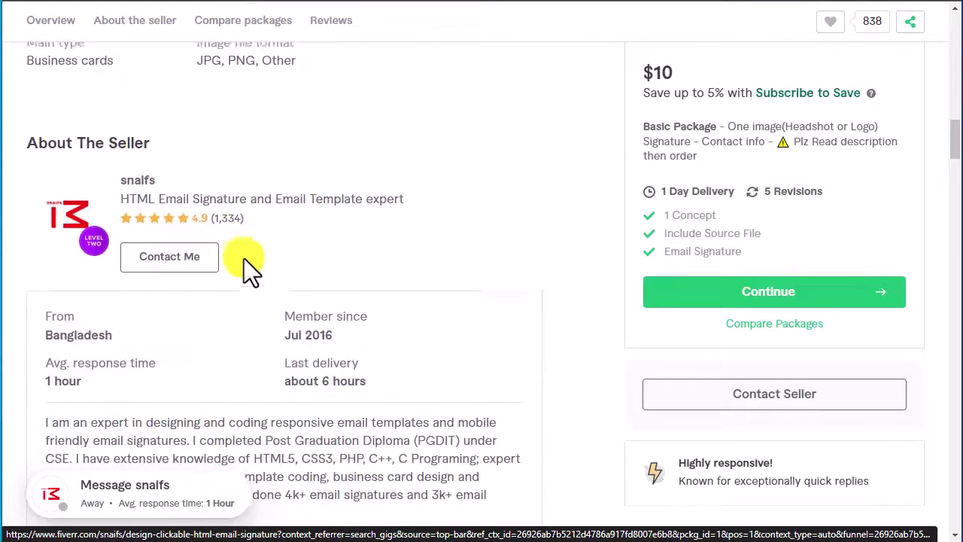
scroll(243, 258, "down", 2)
scroll(246, 258, "down", 1)
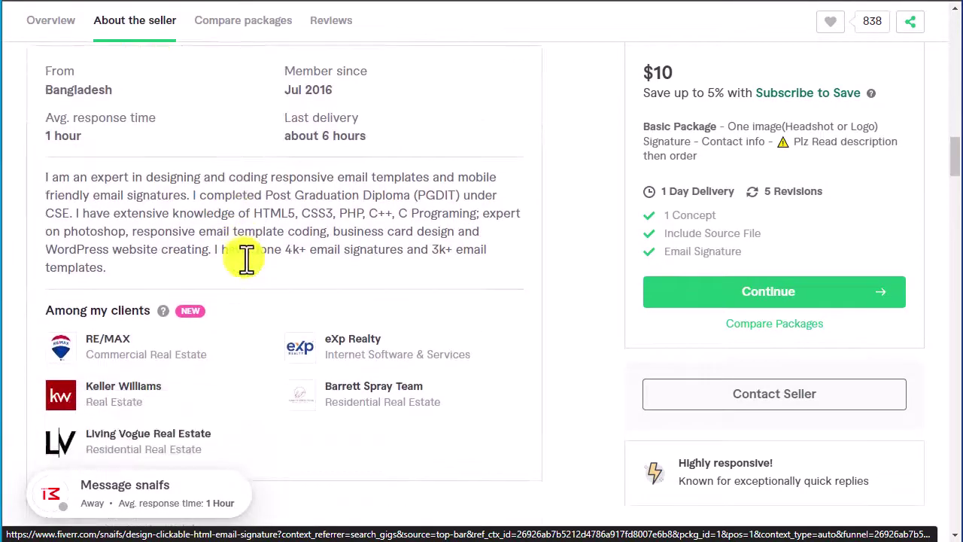
scroll(246, 258, "down", 2)
scroll(246, 258, "down", 3)
scroll(244, 258, "down", 4)
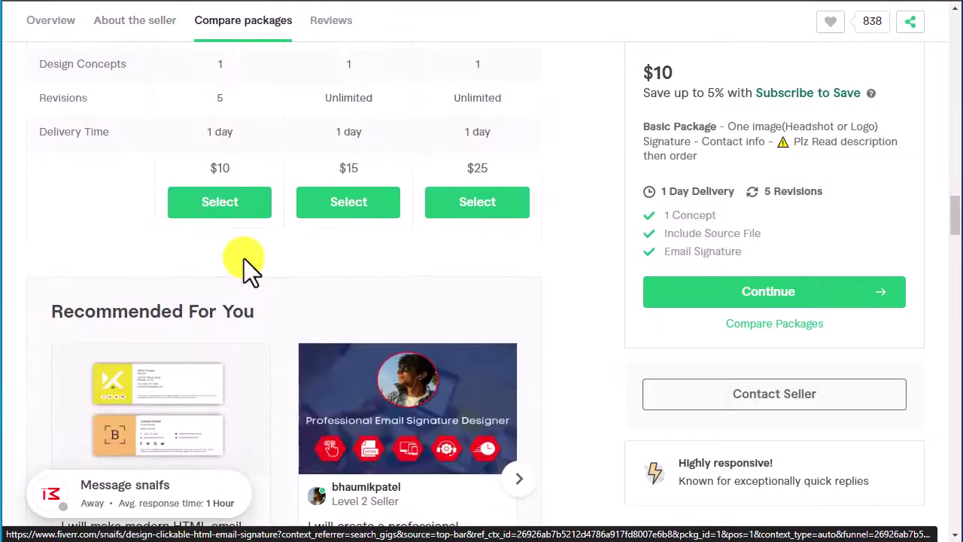
scroll(244, 258, "down", 3)
scroll(243, 258, "down", 2)
- Compare the Standard ($15) and Premium ($25) package details
scroll(244, 258, "up", 1)
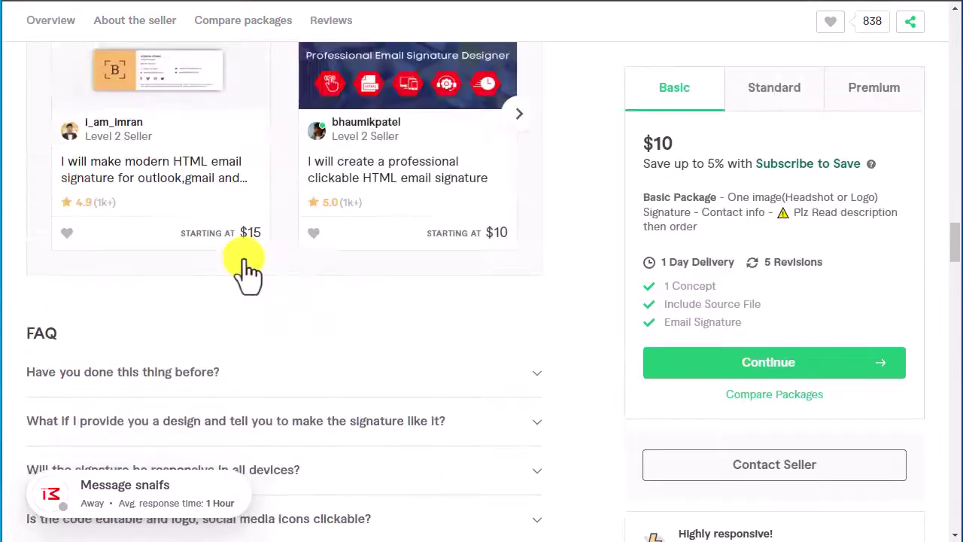
scroll(243, 257, "up", 4)
scroll(244, 257, "up", 3)
scroll(244, 256, "up", 3)
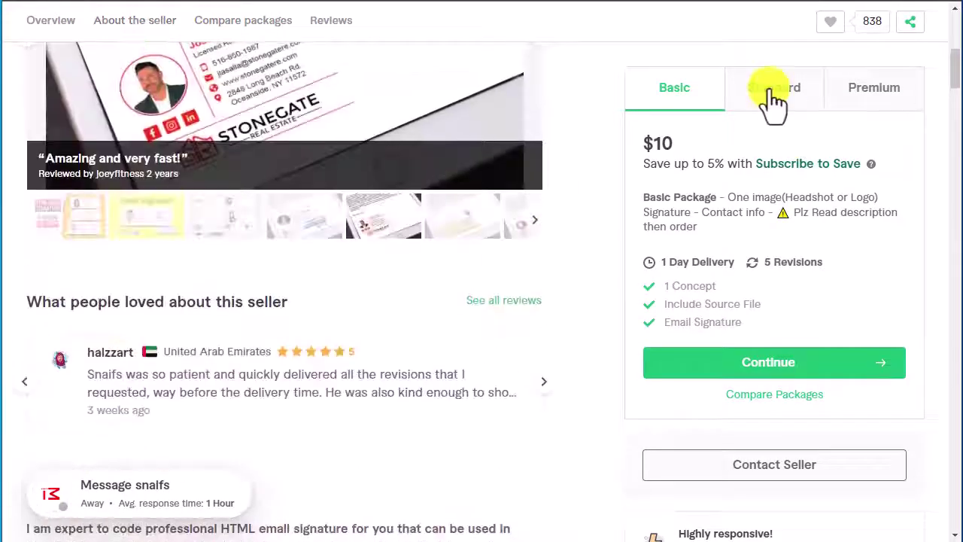
left_click(771, 92)
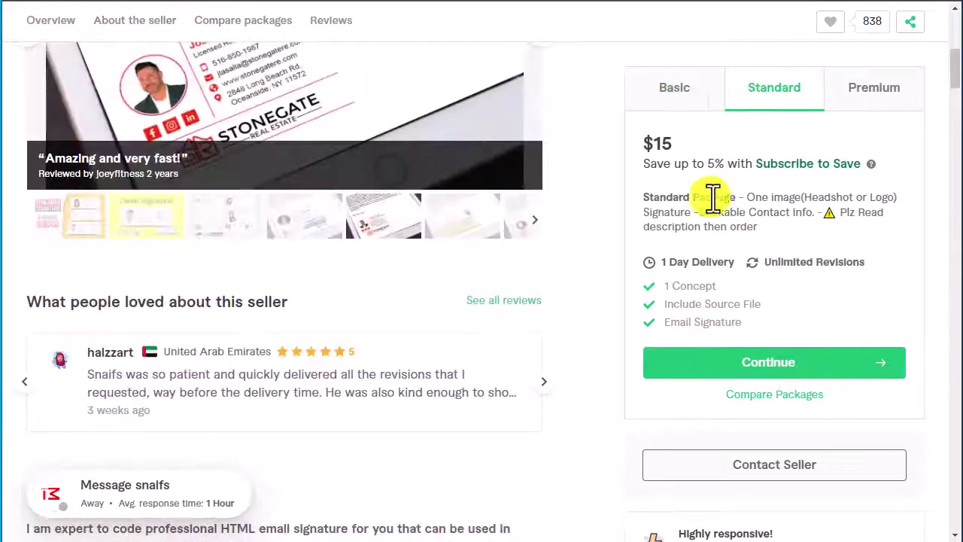
left_click(866, 90)
scroll(682, 155, "up", 5)
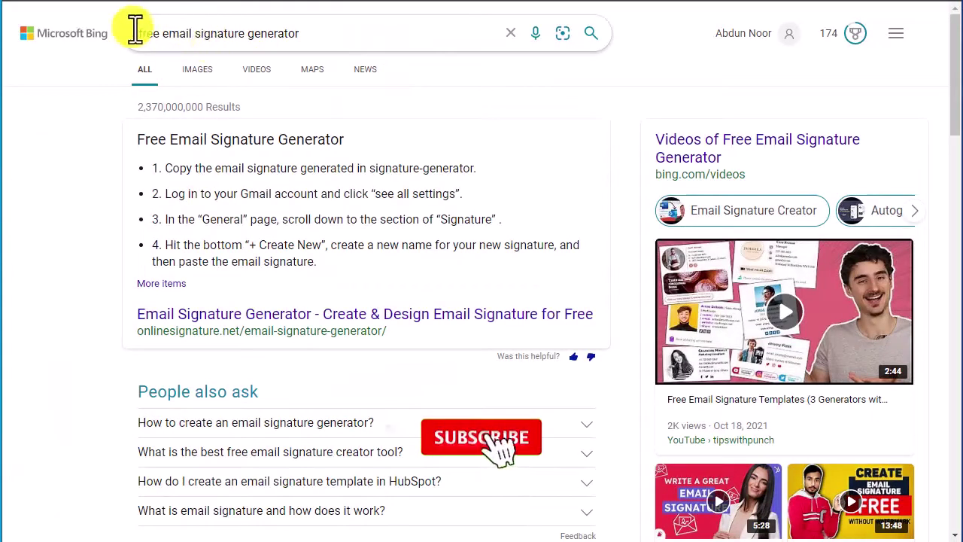
- Run the Bing search for 'free email signature generator' and scroll the results
left_click(153, 42)
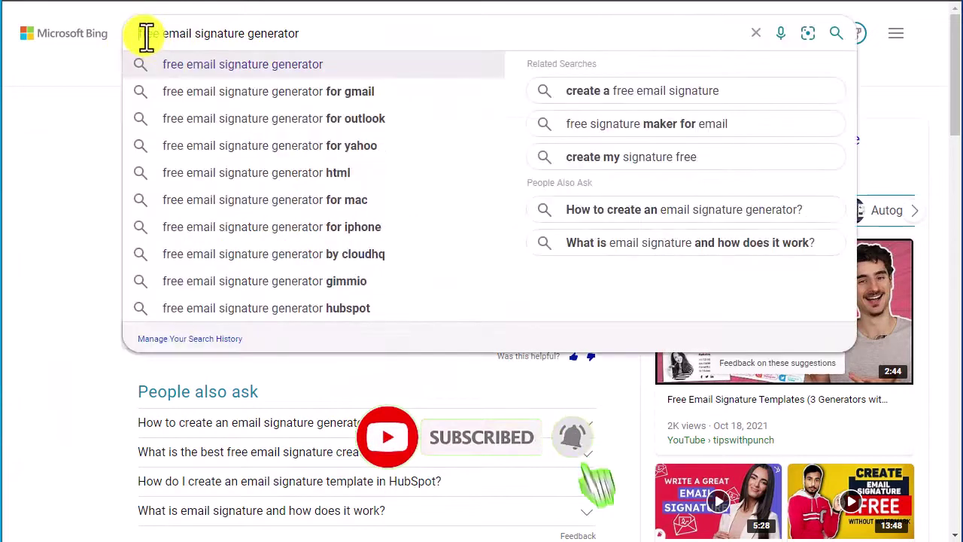
left_click_drag(144, 34, 307, 35)
left_click(309, 35)
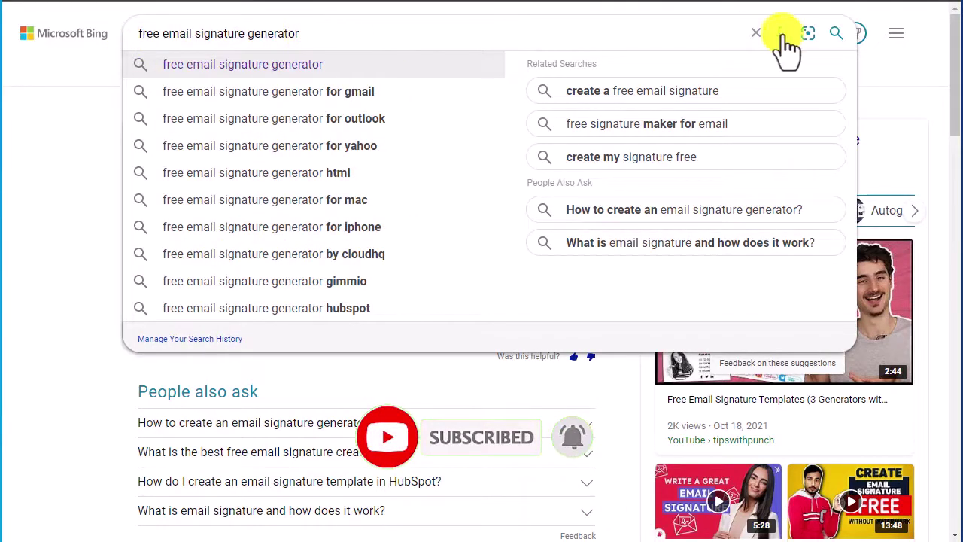
left_click(836, 33)
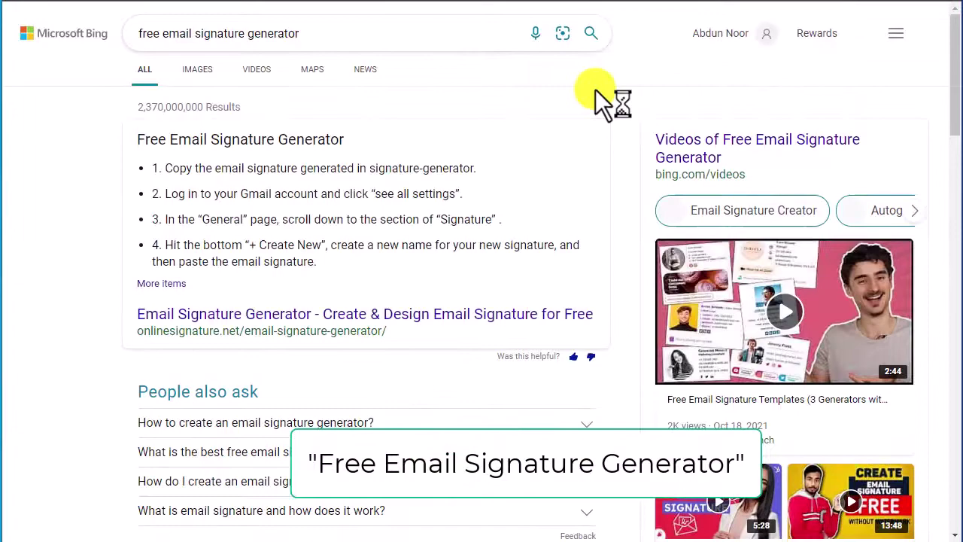
scroll(595, 207, "down", 2)
scroll(595, 201, "down", 2)
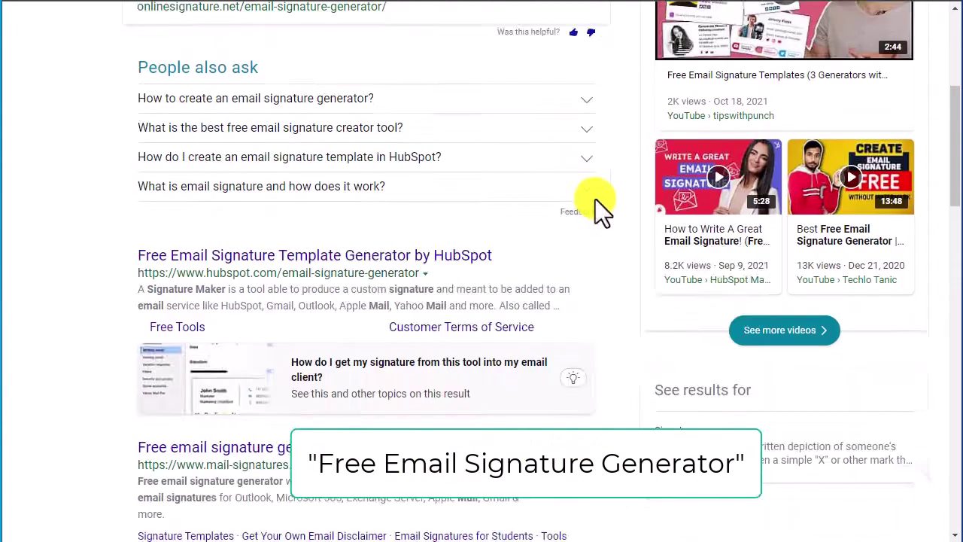
scroll(595, 199, "up", 1)
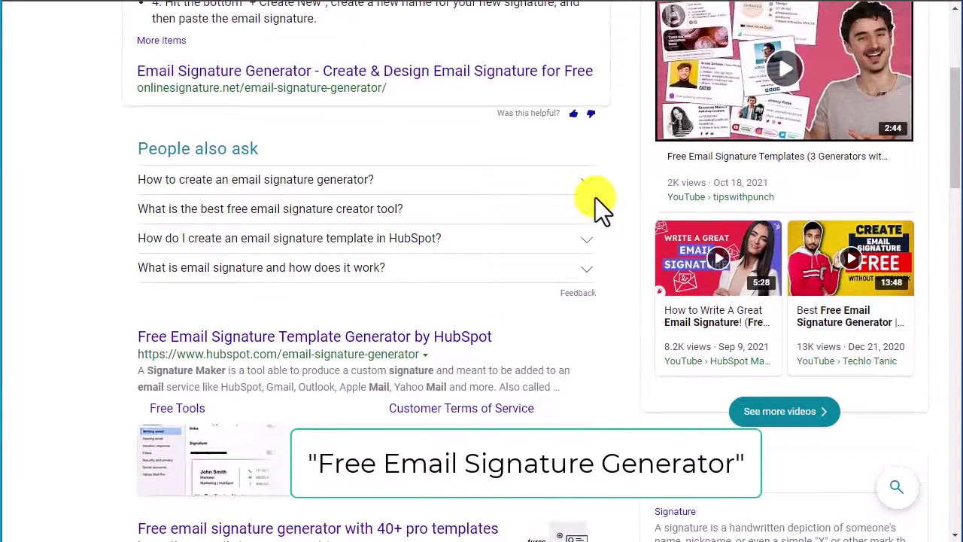
scroll(548, 178, "down", 2)
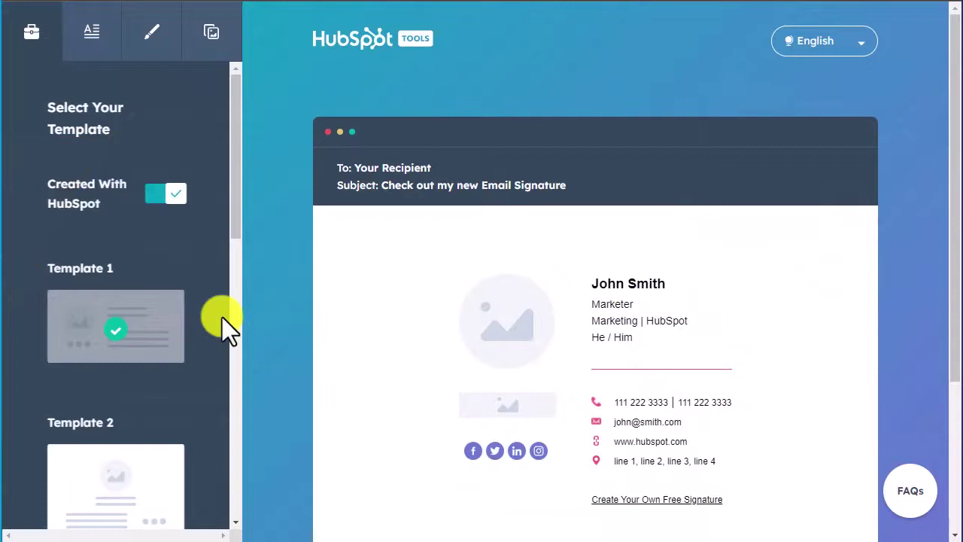
- Look through the details, colour styling and custom image sidebar tabs
scroll(99, 237, "down", 3)
scroll(97, 293, "down", 5)
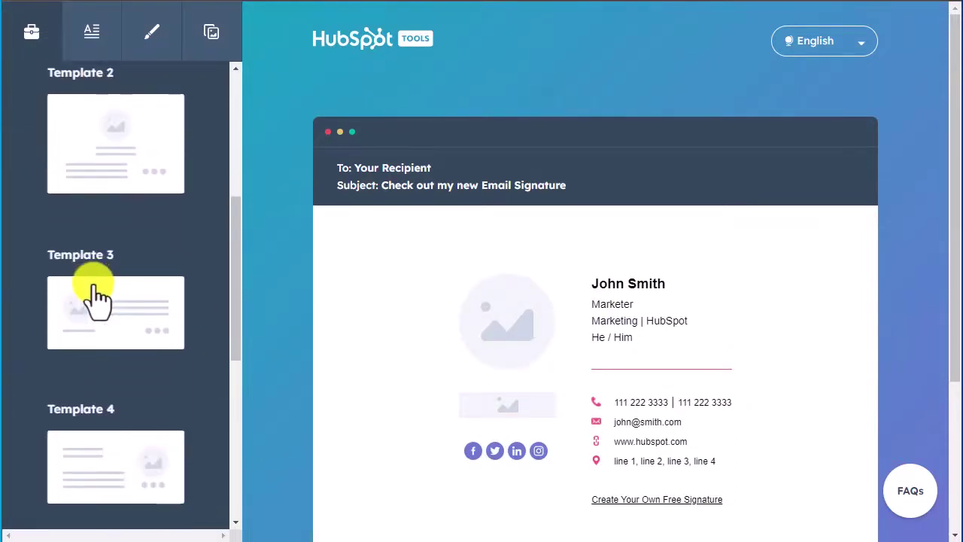
scroll(97, 294, "up", 5)
scroll(98, 249, "up", 3)
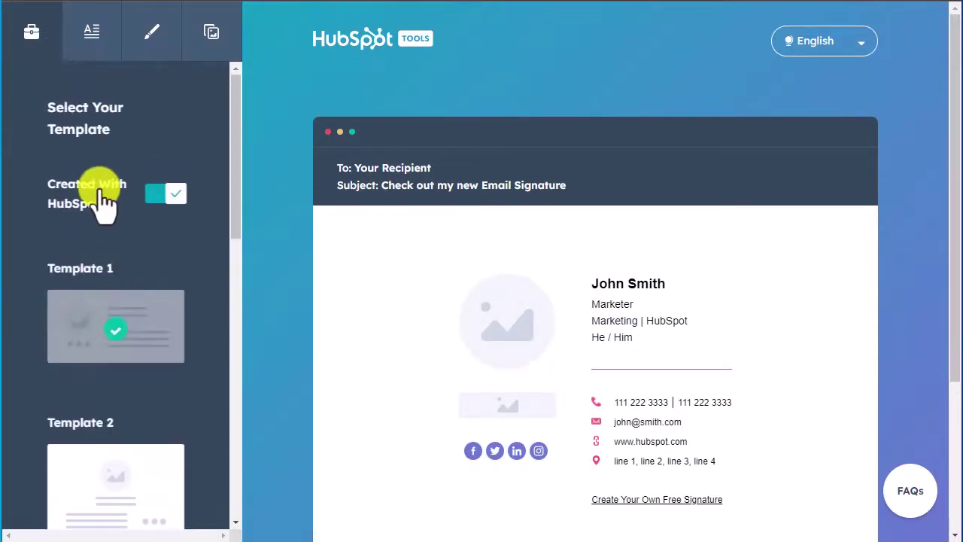
left_click(85, 34)
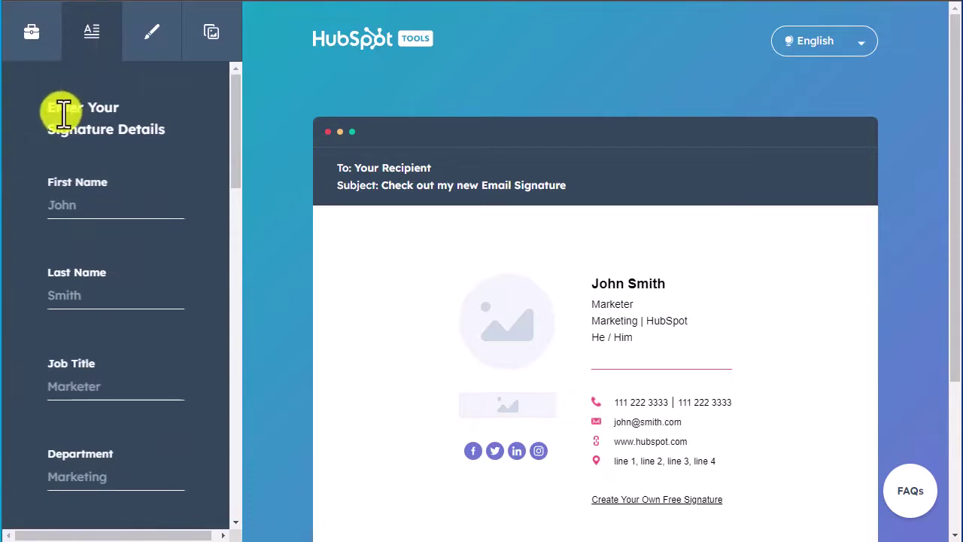
left_click(151, 37)
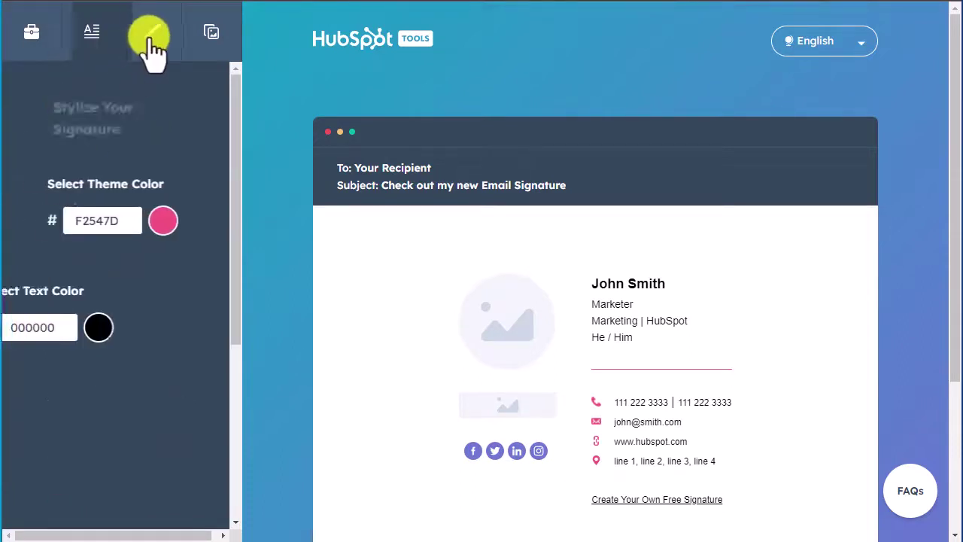
left_click(211, 41)
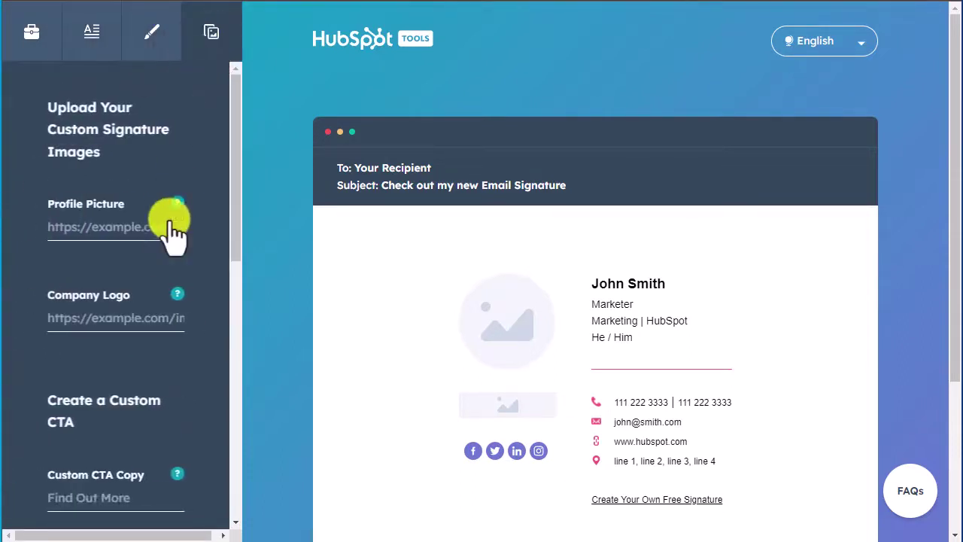
- Apply Template 3 from the template list and review the split-layout preview
left_click(32, 34)
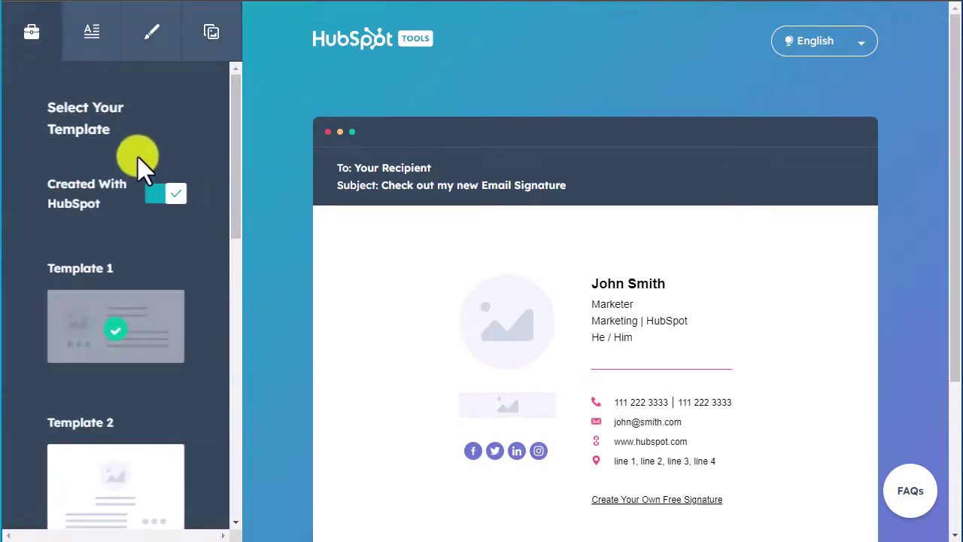
scroll(138, 154, "down", 2)
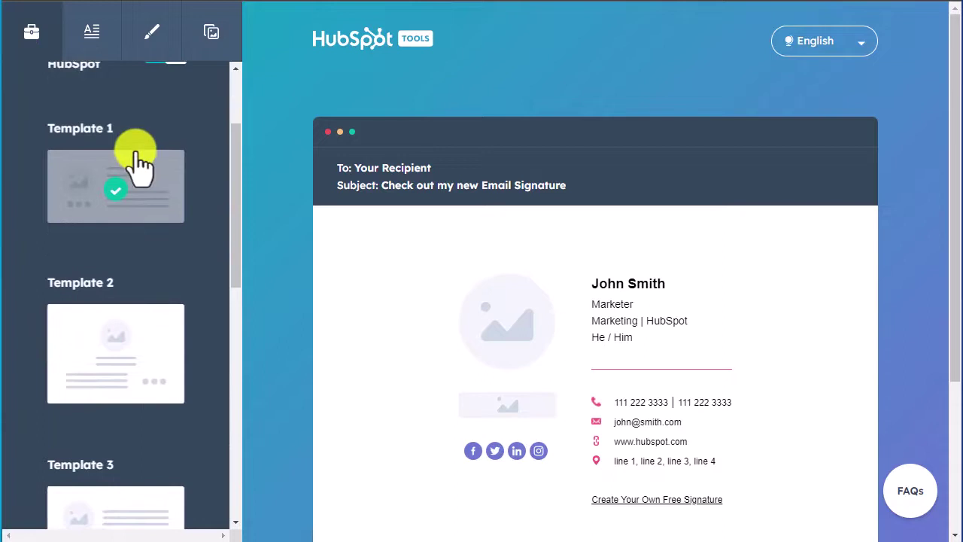
scroll(138, 158, "down", 1)
scroll(135, 161, "down", 2)
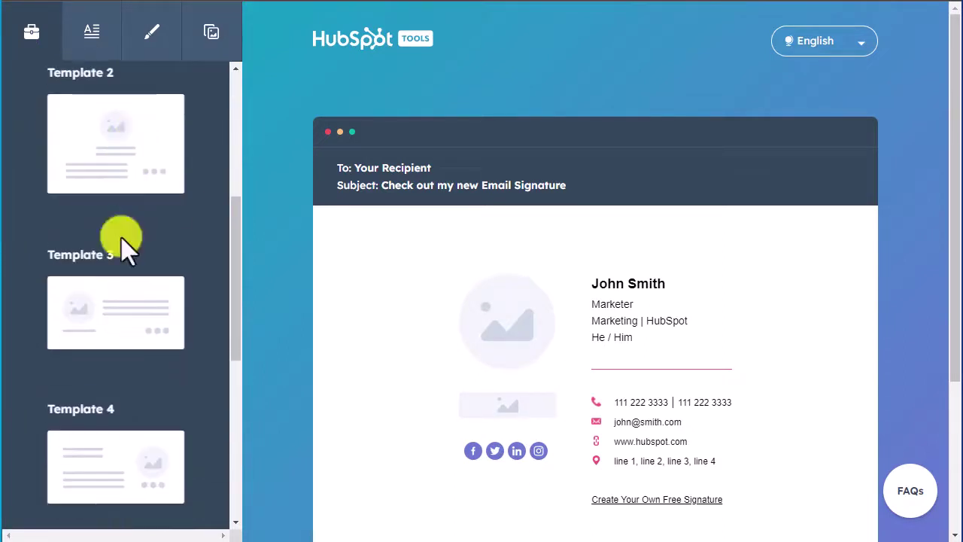
left_click(103, 327)
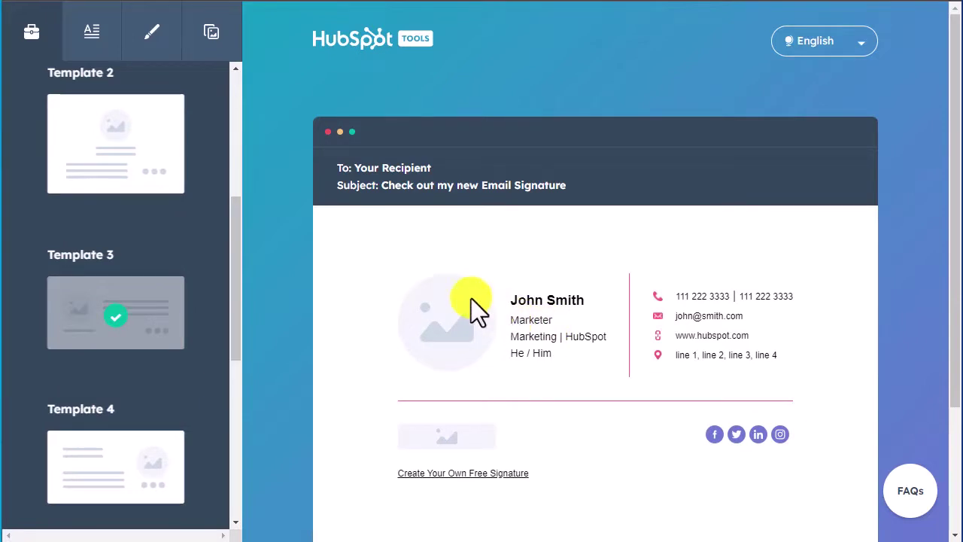
scroll(471, 298, "down", 2)
scroll(449, 290, "down", 1)
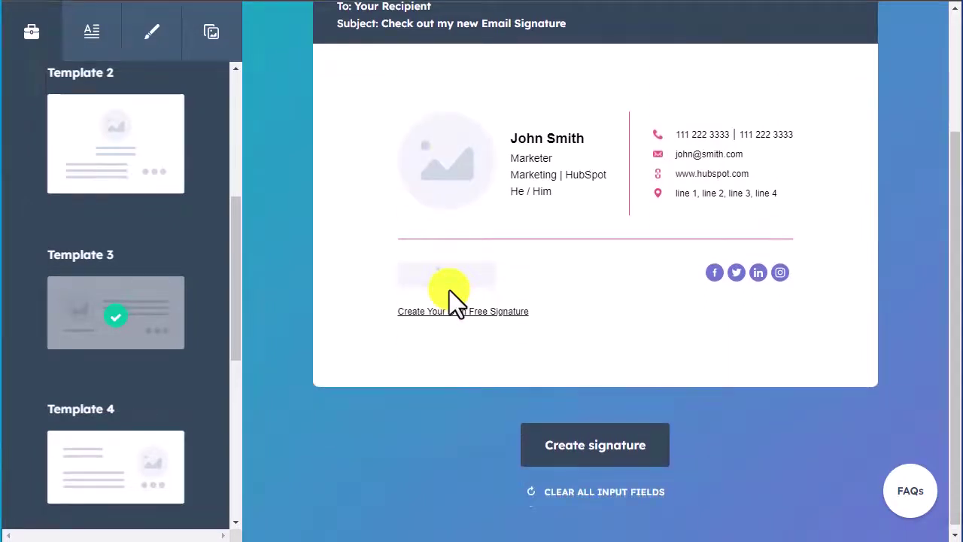
scroll(449, 290, "up", 3)
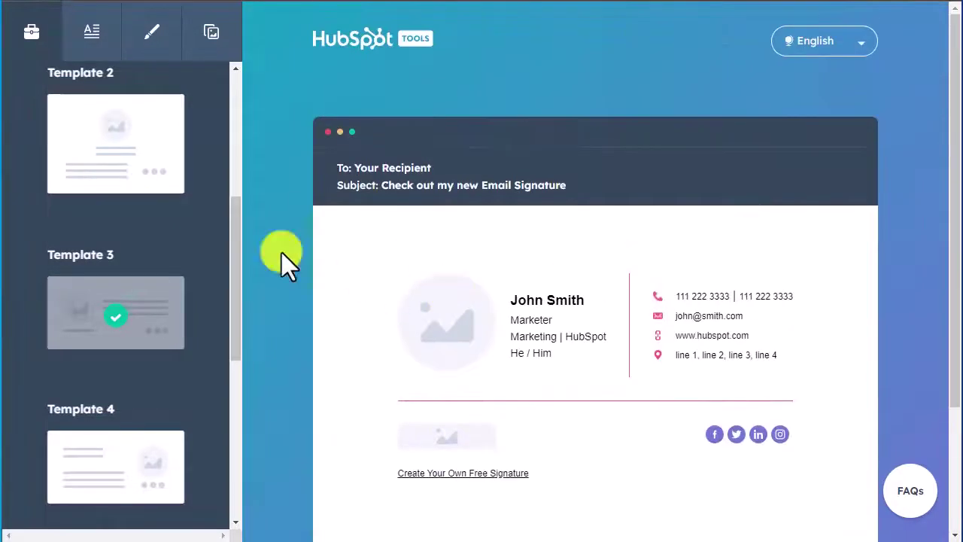
- Enter the first and last name in the signature details
left_click(94, 32)
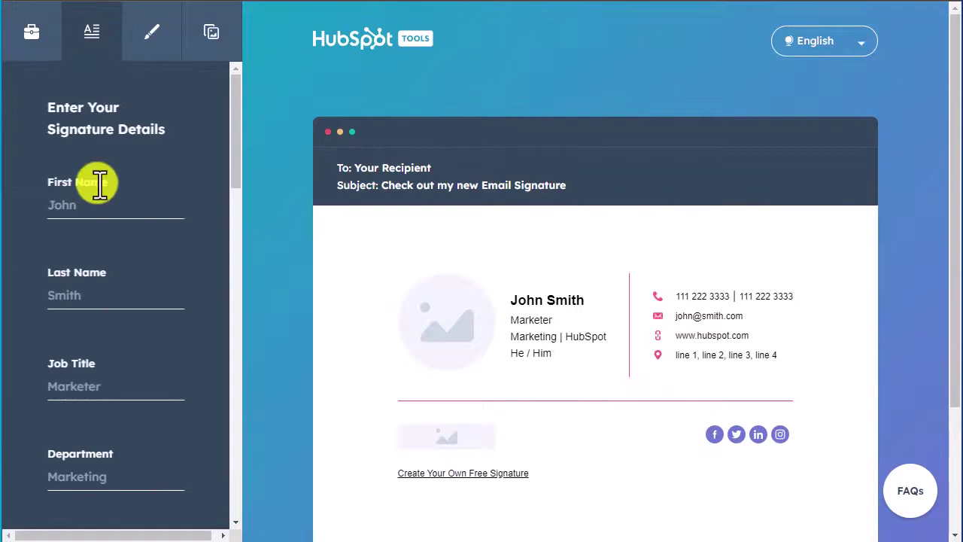
left_click(70, 205)
type("Abdun Noor")
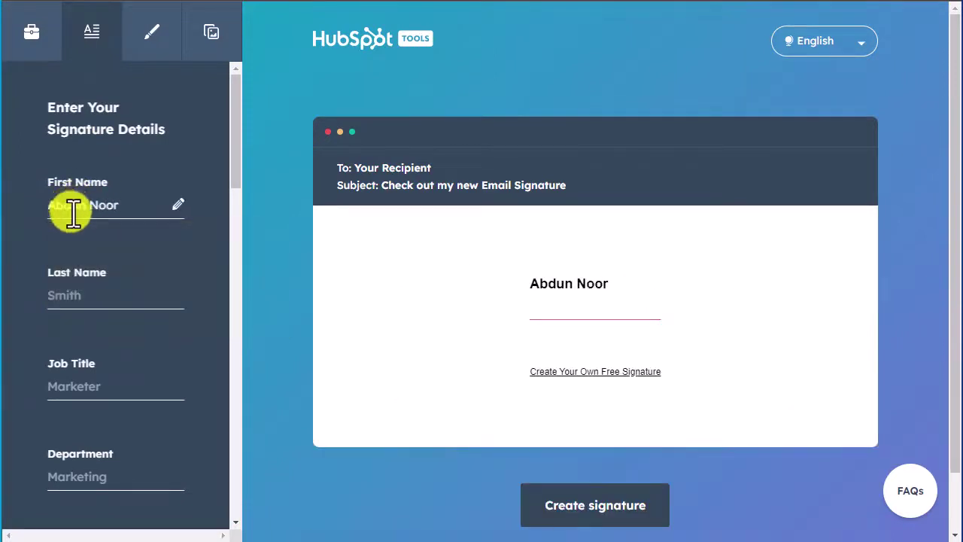
left_click(71, 294)
type("M")
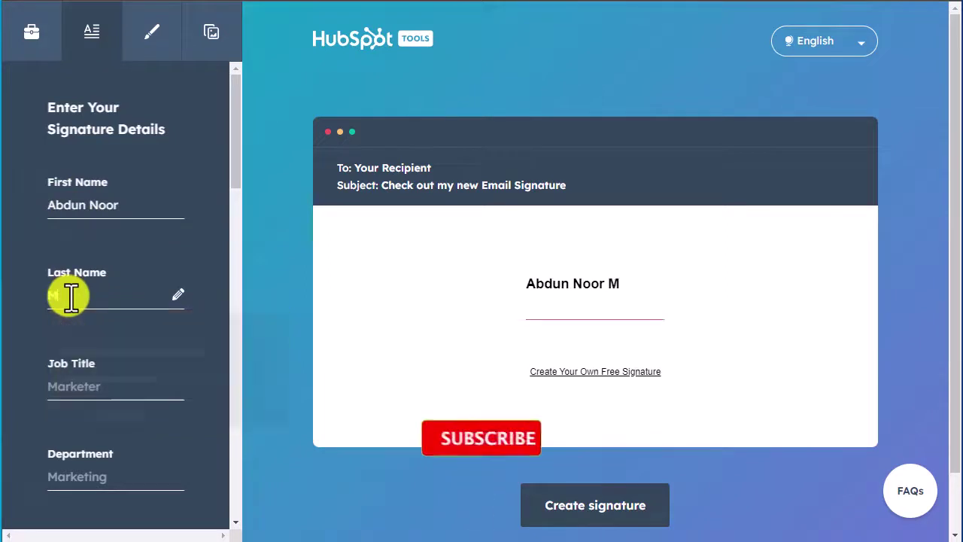
type("aruf")
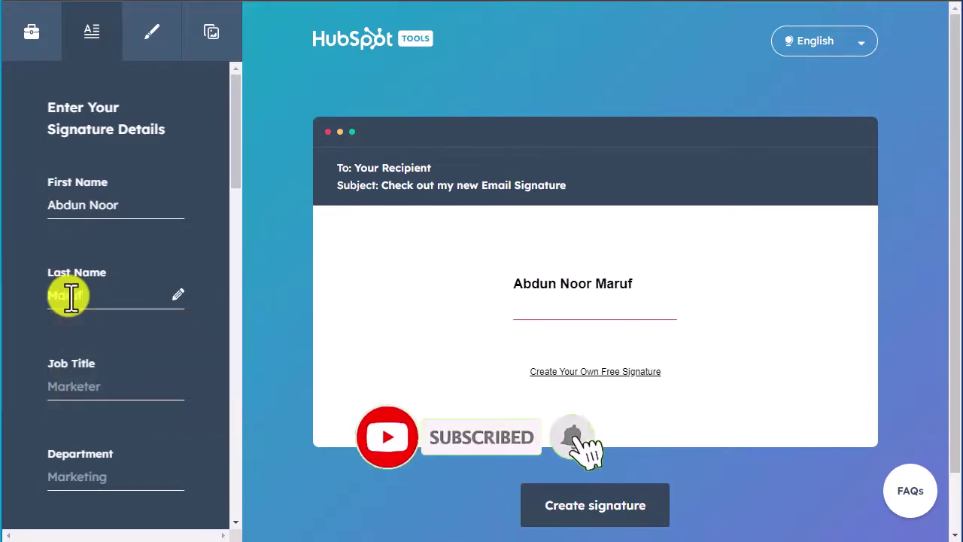
- Set the job title to 'Digital Marketing & Web Development Expert'
left_click(62, 386)
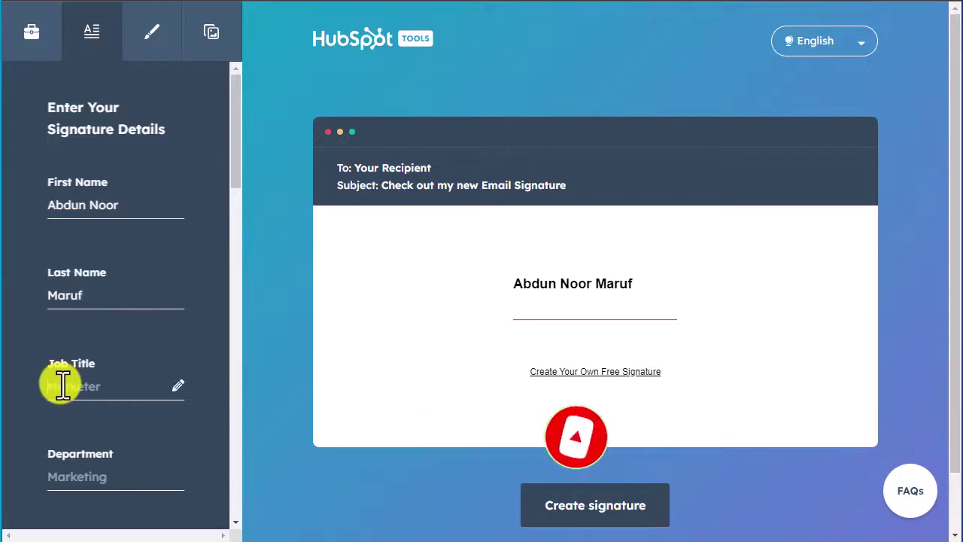
type("Digital Marketing")
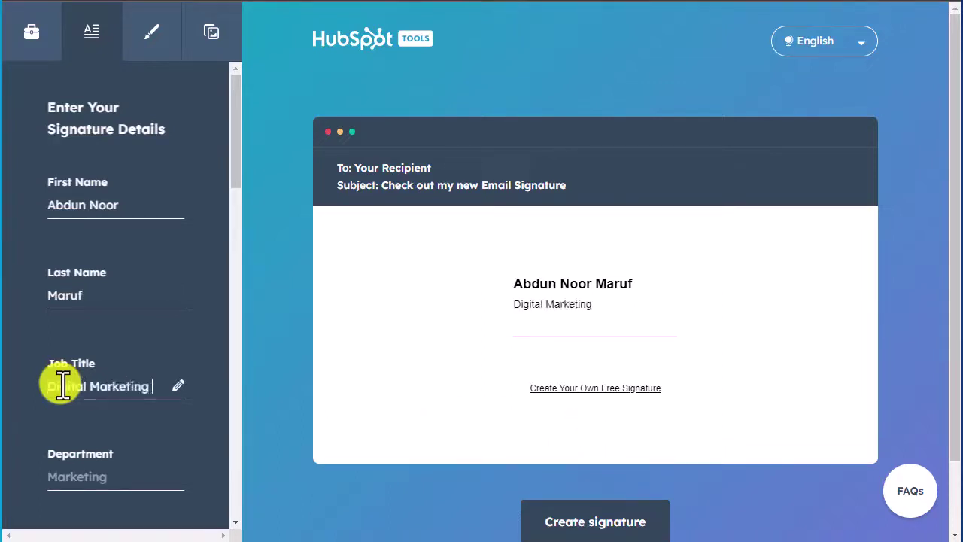
type(",")
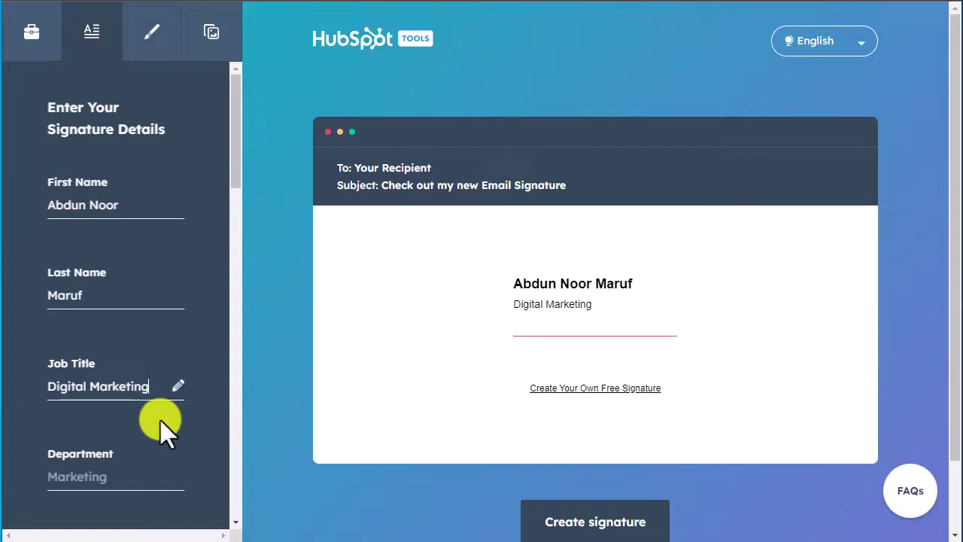
key("BackSpace")
key("BackSpace")
type("n")
type("g & W")
type("eb Development")
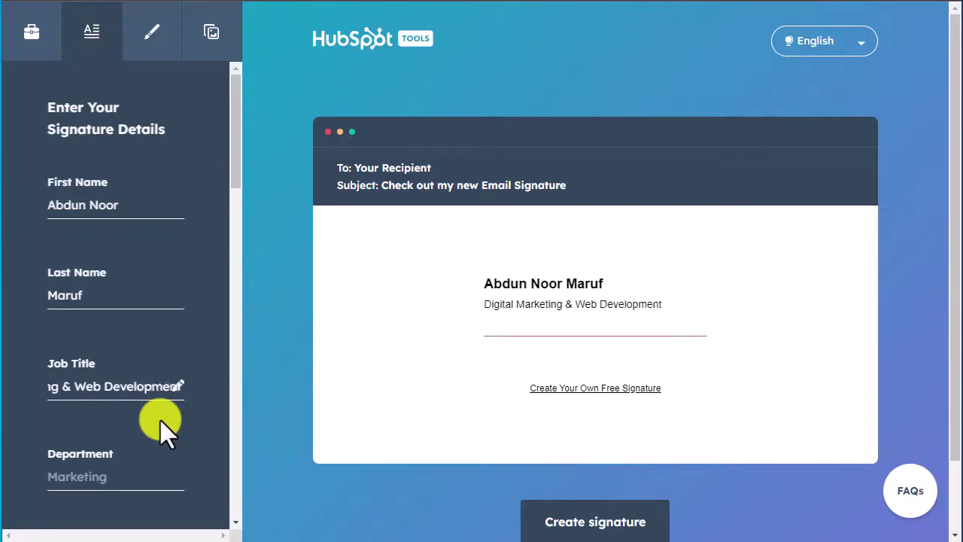
type(" Expert")
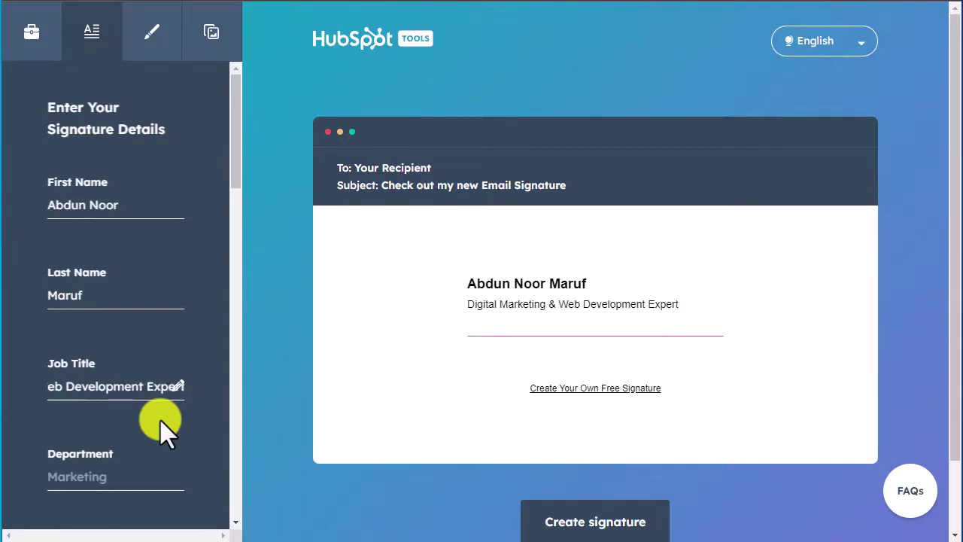
scroll(150, 417, "down", 1)
- Set the department to Digital Marketing and company to Interweb - Digital Agency
left_click(113, 412)
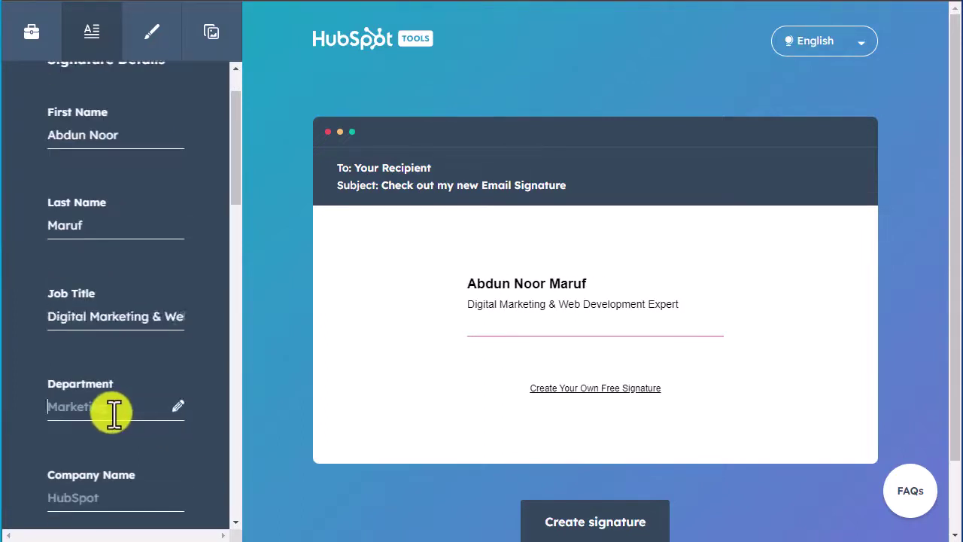
type("Marketing")
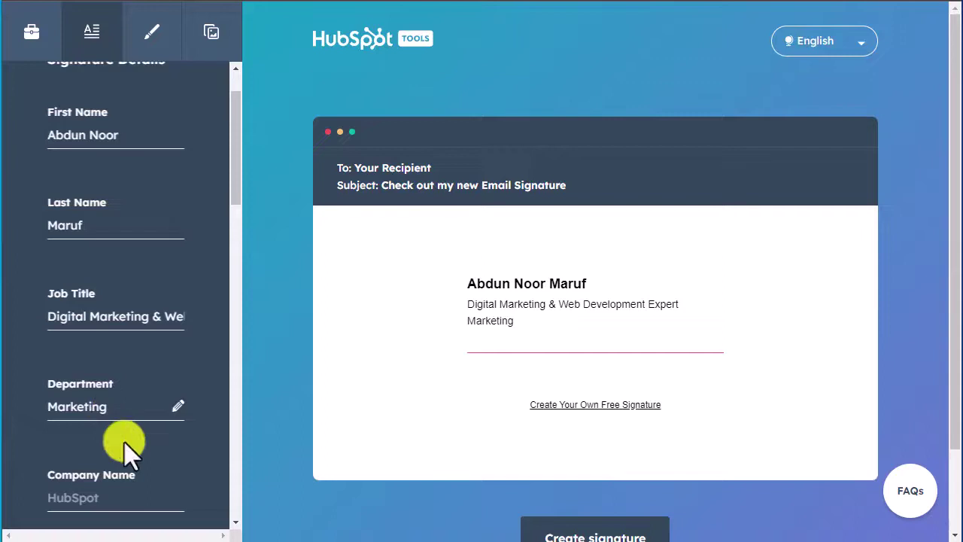
scroll(130, 441, "down", 2)
left_click(91, 354)
type("Interweb -")
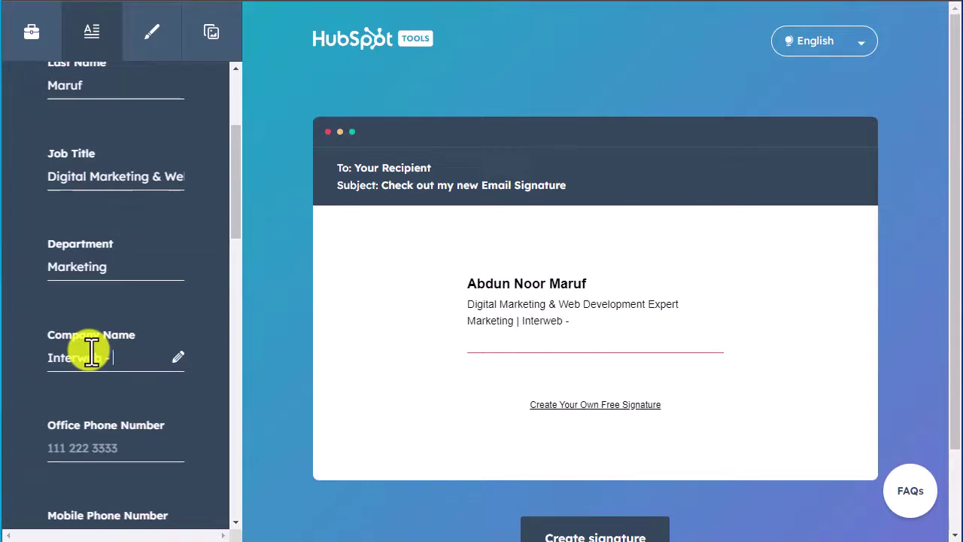
left_click(49, 269)
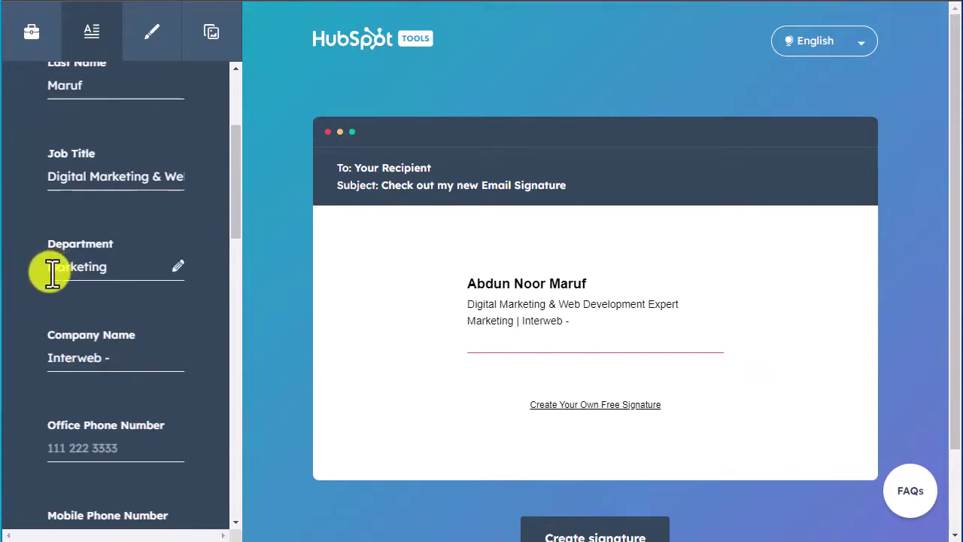
type("Digital Agen")
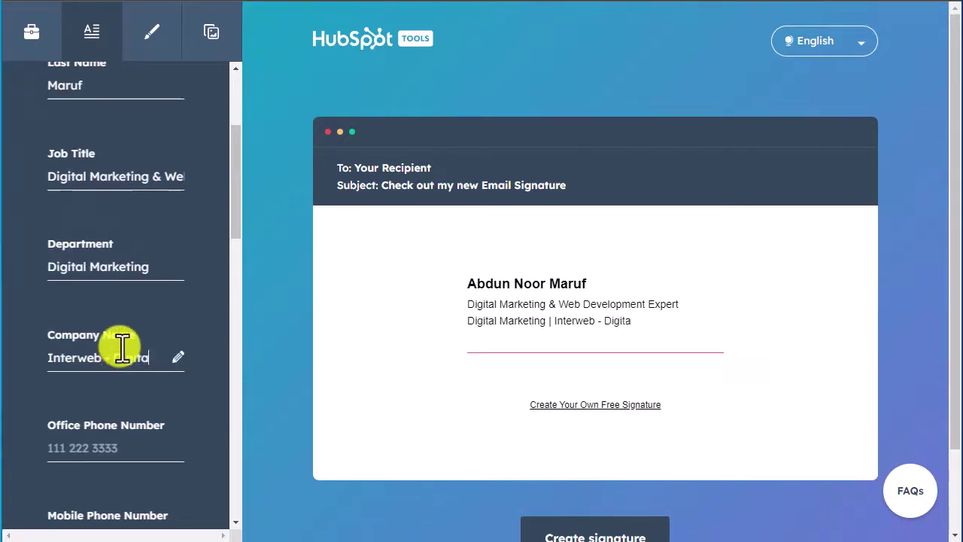
type("cy")
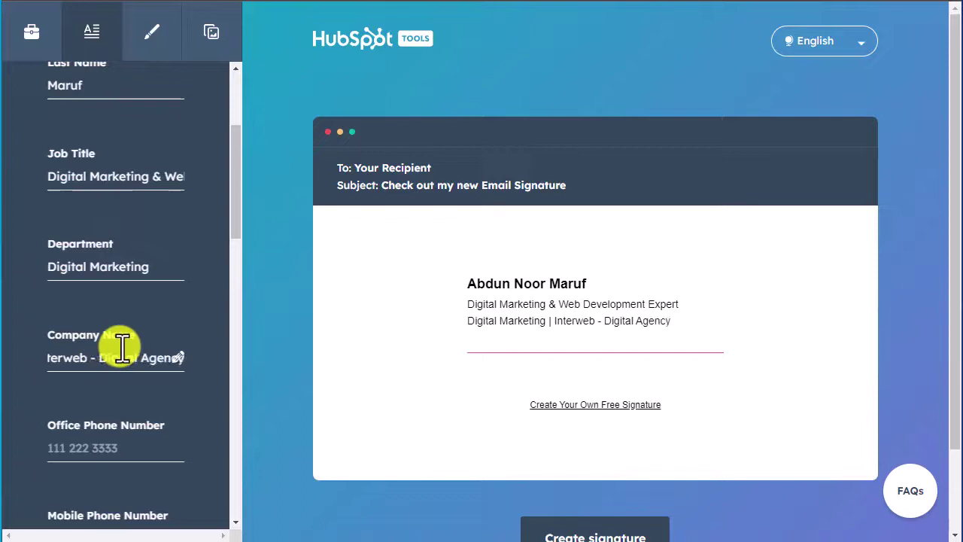
- Enter the office phone number
left_click(112, 454)
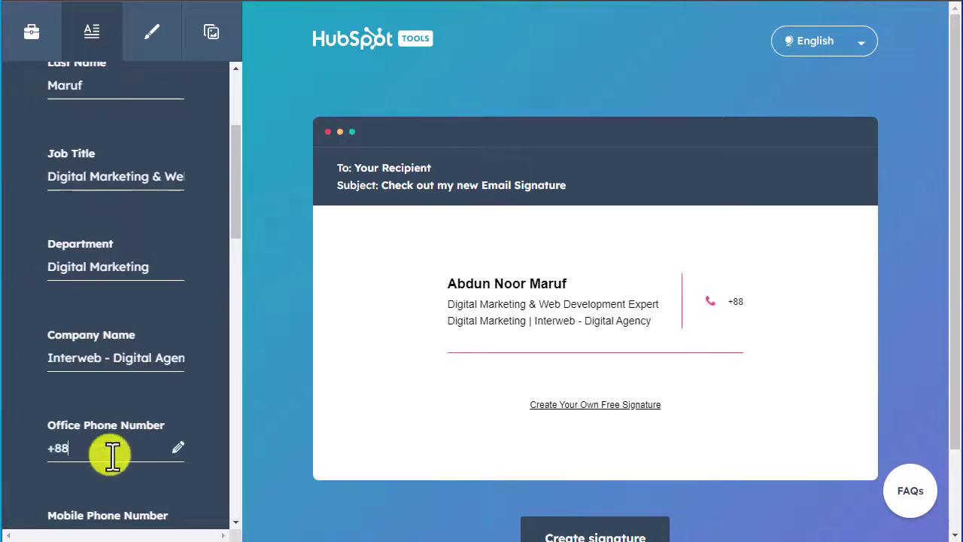
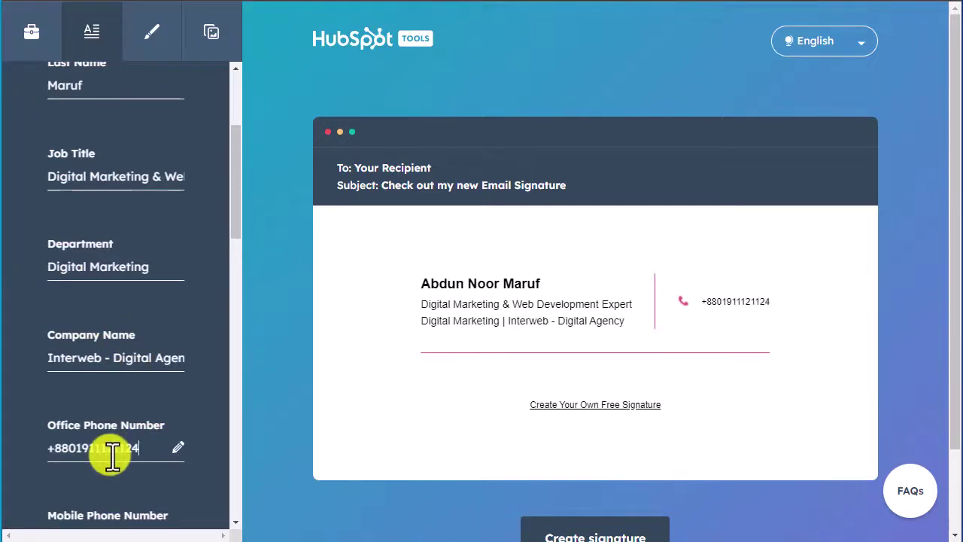
scroll(112, 454, "down", 1)
scroll(112, 453, "down", 1)
left_click(91, 399)
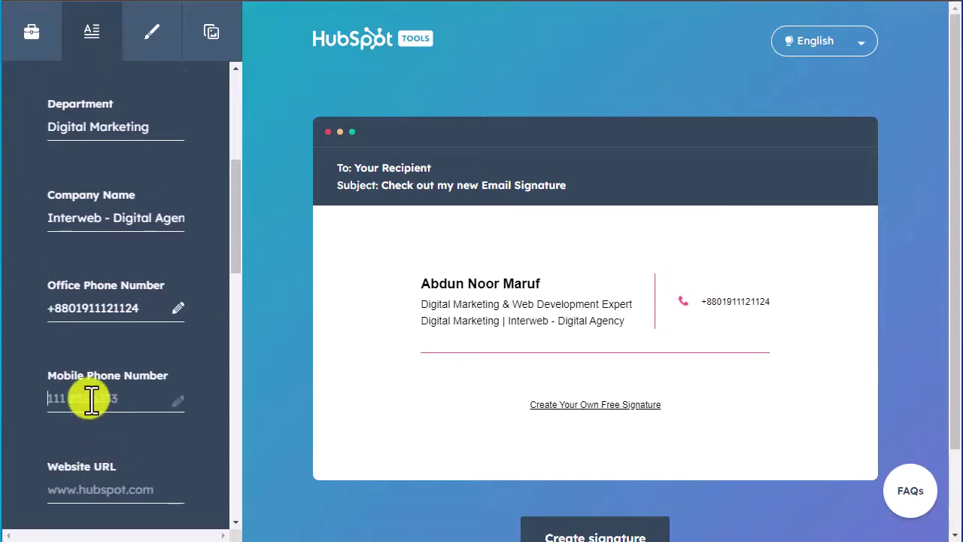
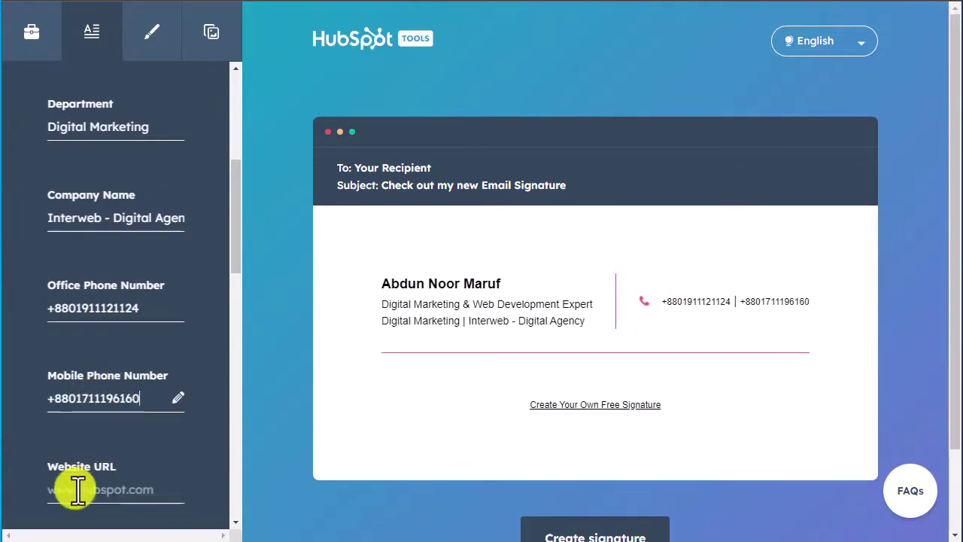
left_click(78, 489)
type("www.weinterweb.com")
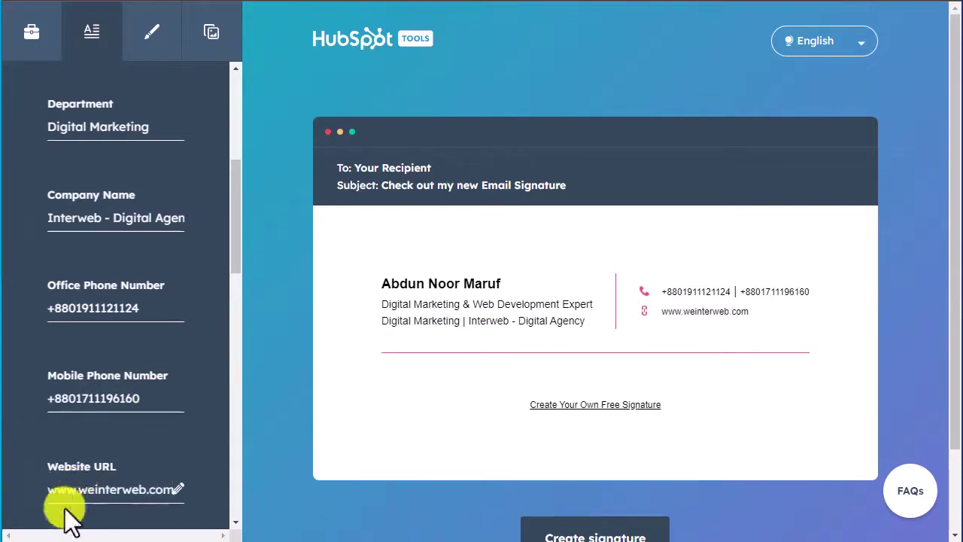
scroll(68, 511, "down", 3)
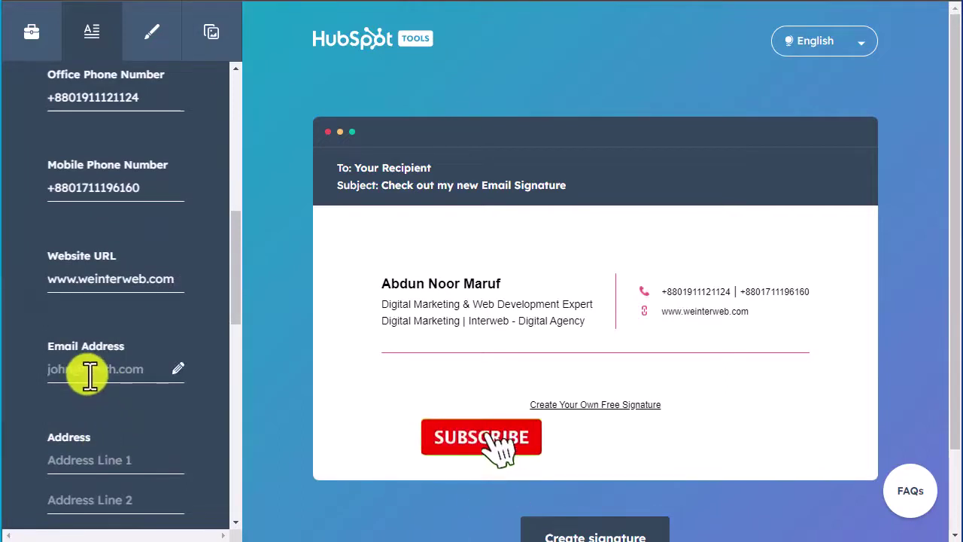
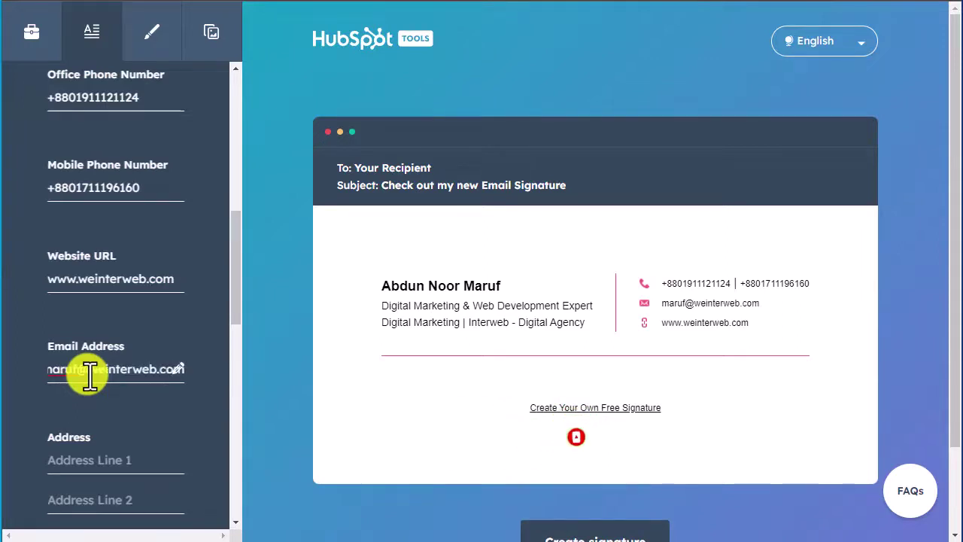
- Fill in the postal address and select the LinkedIn social link field
scroll(154, 437, "down", 1)
left_click(102, 391)
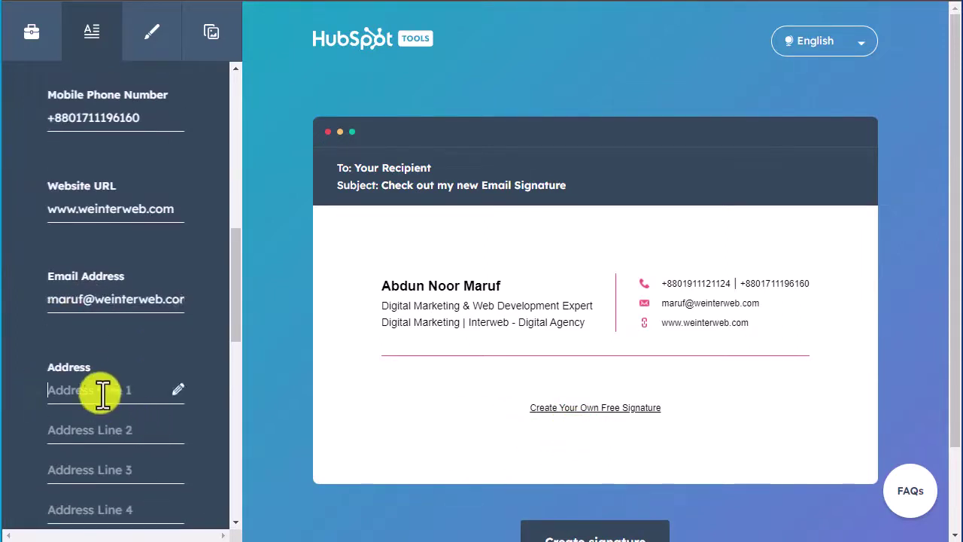
type("Kalachandpara, Pabna")
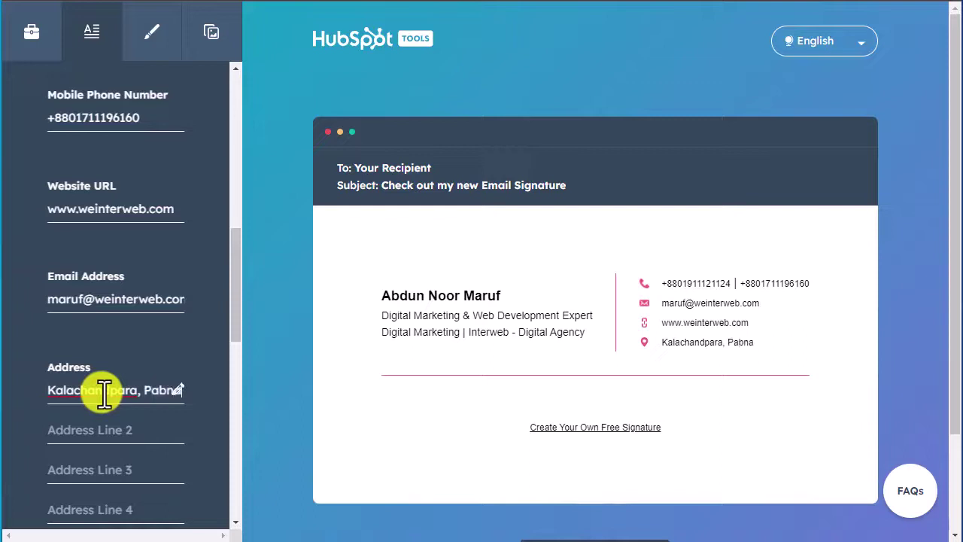
type(", Bangladesh")
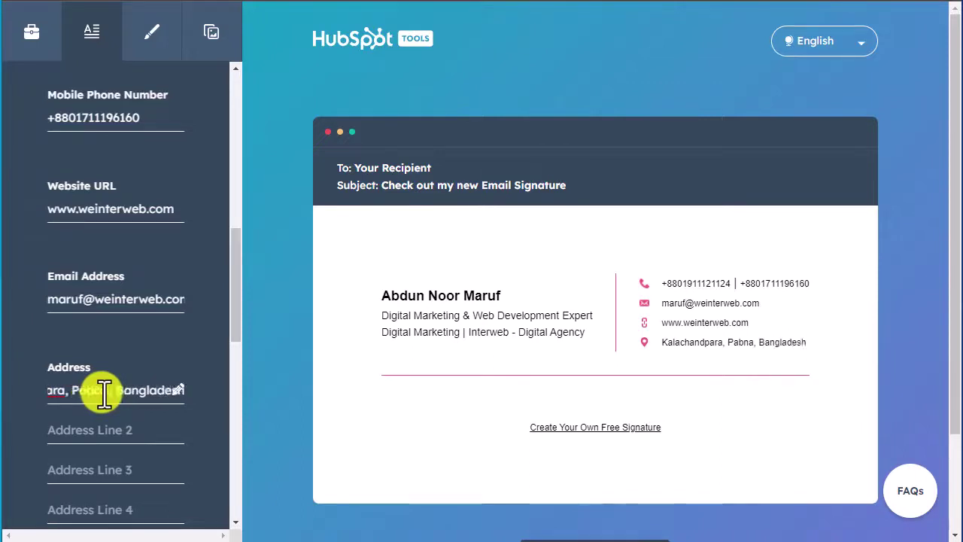
scroll(114, 420, "down", 2)
scroll(113, 420, "down", 2)
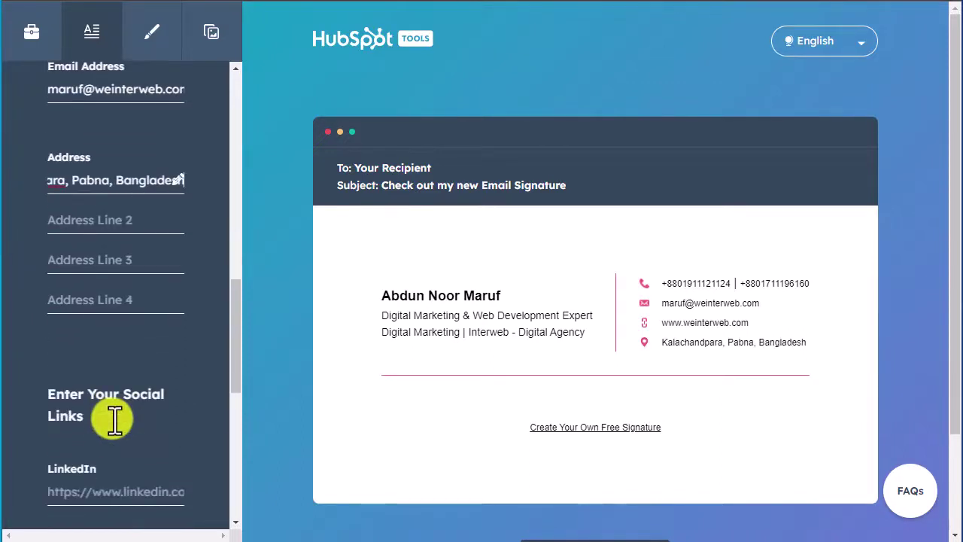
scroll(111, 418, "down", 1)
left_click(98, 424)
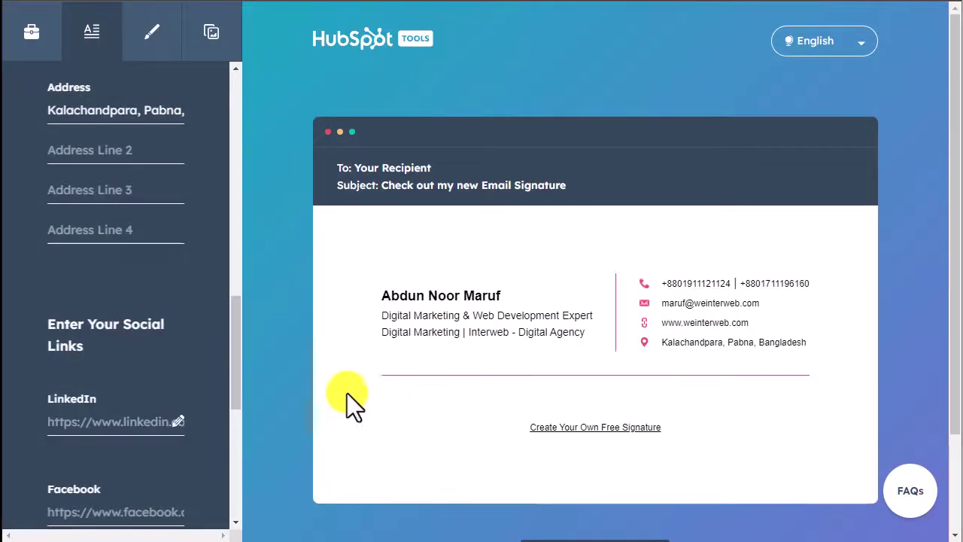
- Paste the copied LinkedIn profile URL into the LinkedIn social link field
left_click(105, 421)
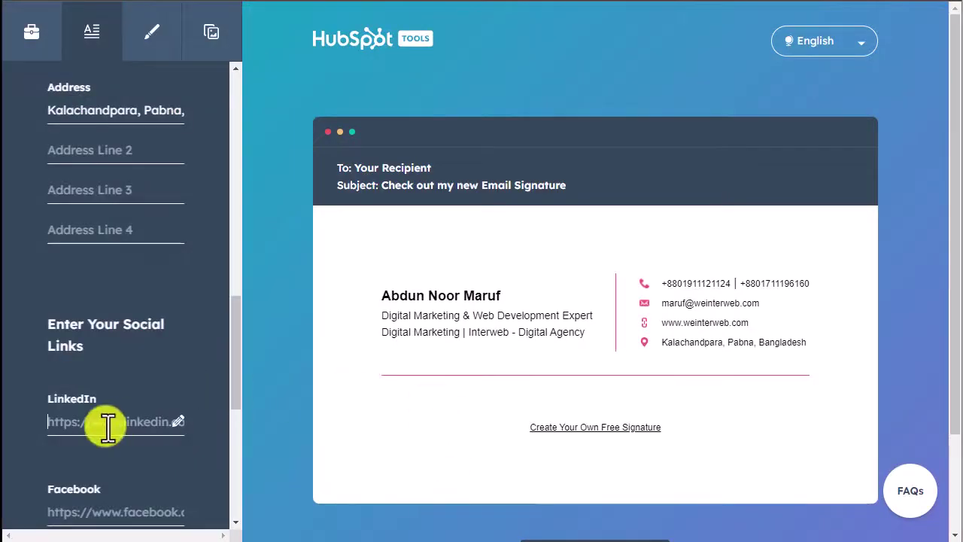
key("ctrl+v")
- Select the Facebook link field and open the personal Facebook profile page
left_click(128, 508)
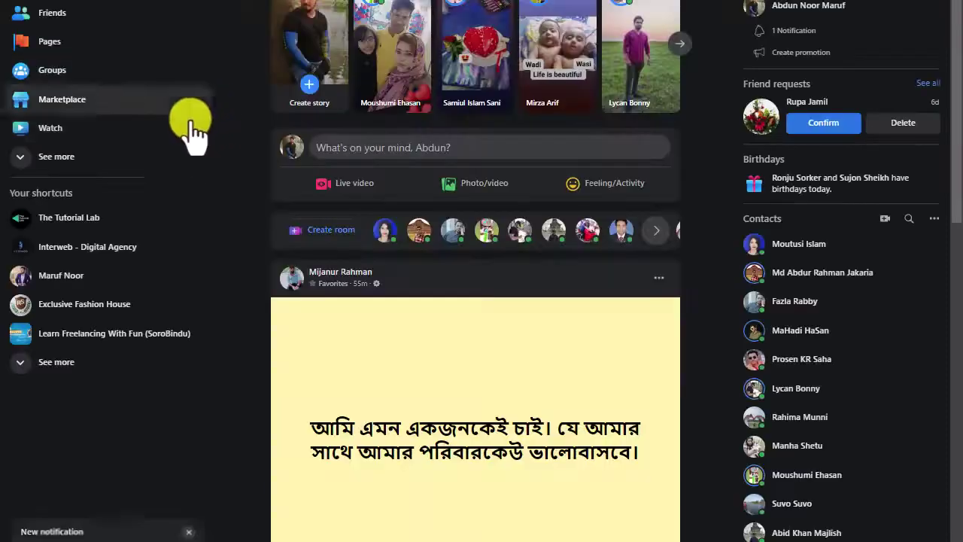
left_click(74, 10)
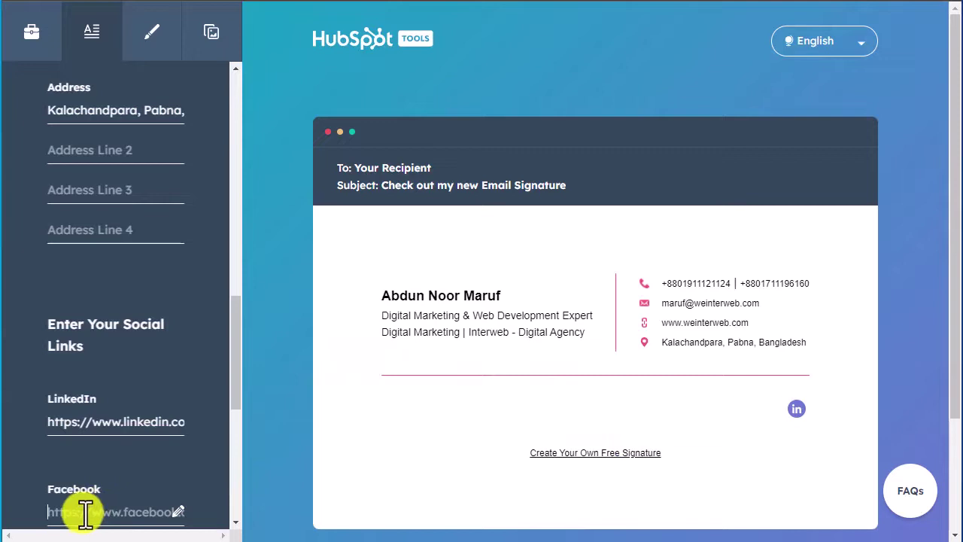
- Paste the Facebook profile URL and review the remaining social and custom fields
key("ctrl+v")
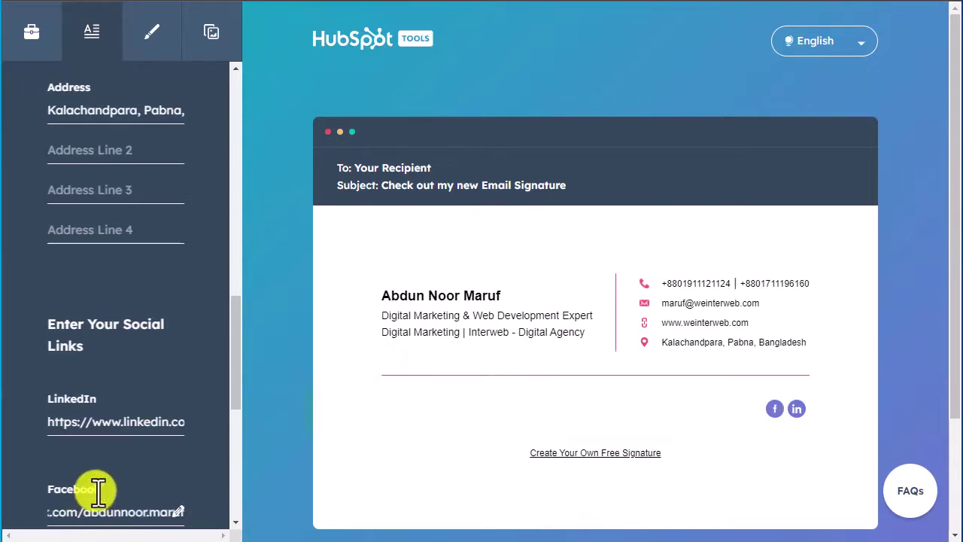
scroll(133, 446, "down", 2)
scroll(133, 446, "down", 1)
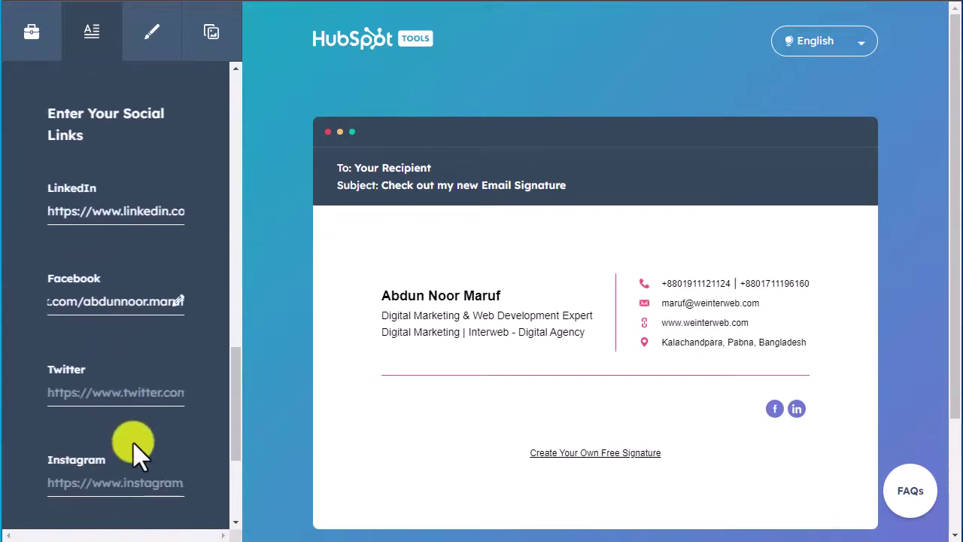
scroll(133, 432, "down", 3)
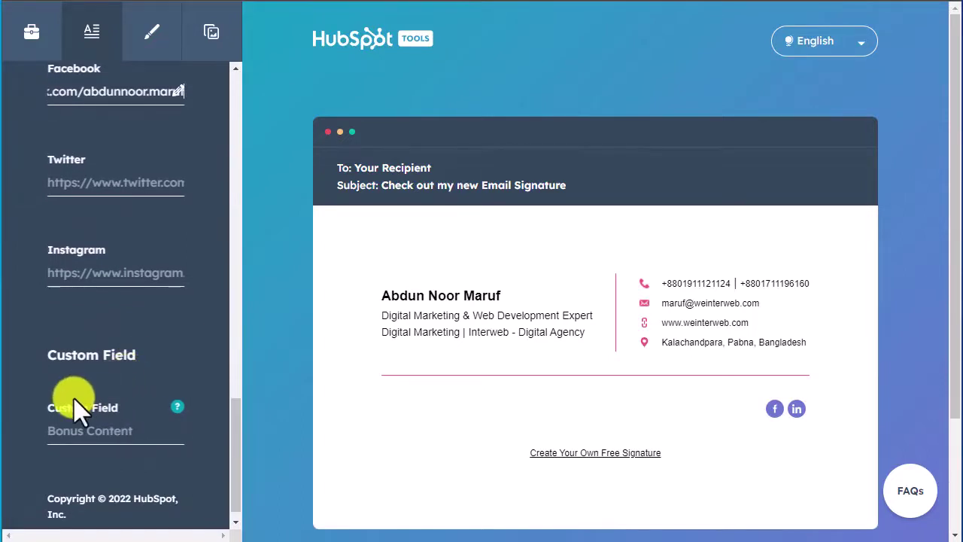
scroll(109, 399, "up", 1)
scroll(109, 398, "up", 3)
scroll(113, 376, "up", 4)
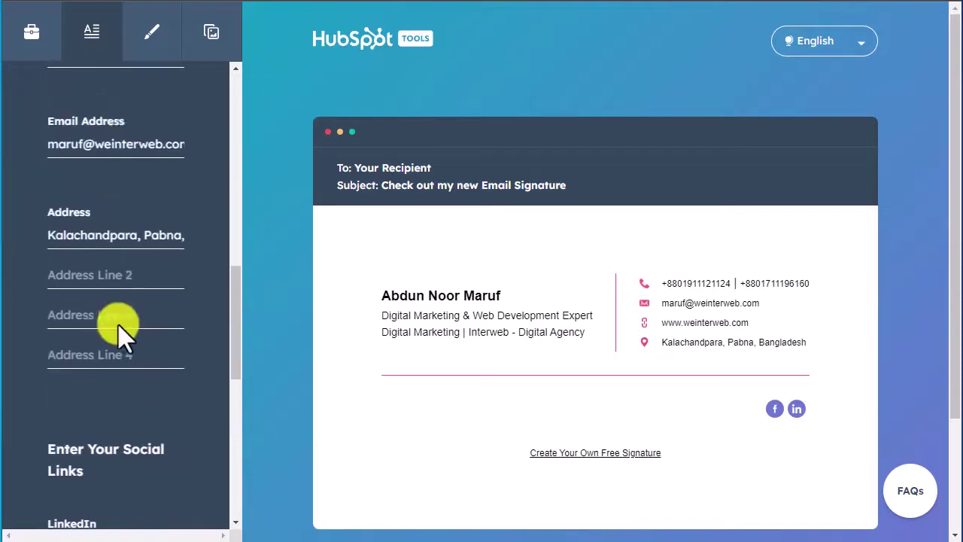
- Set the signature theme colour to blue 2A70DE
left_click(154, 33)
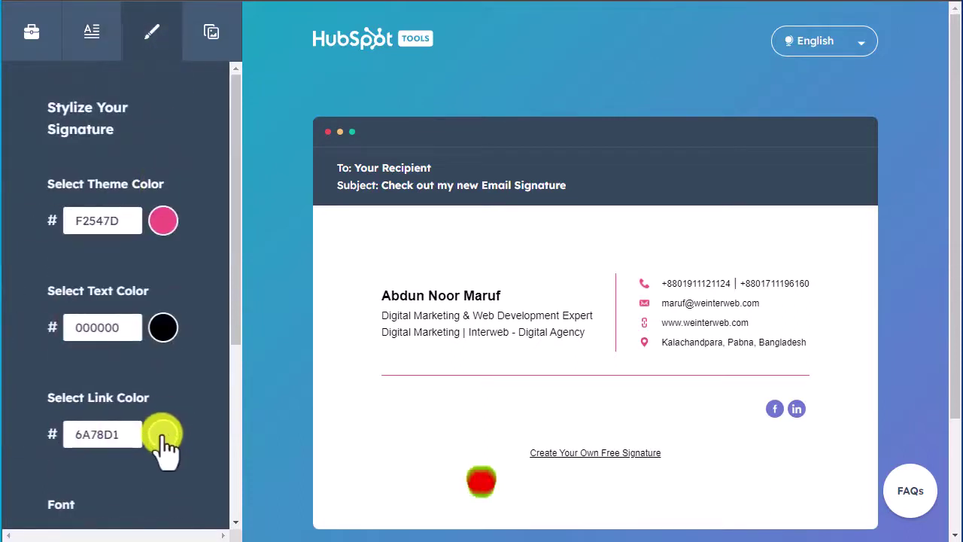
left_click(164, 222)
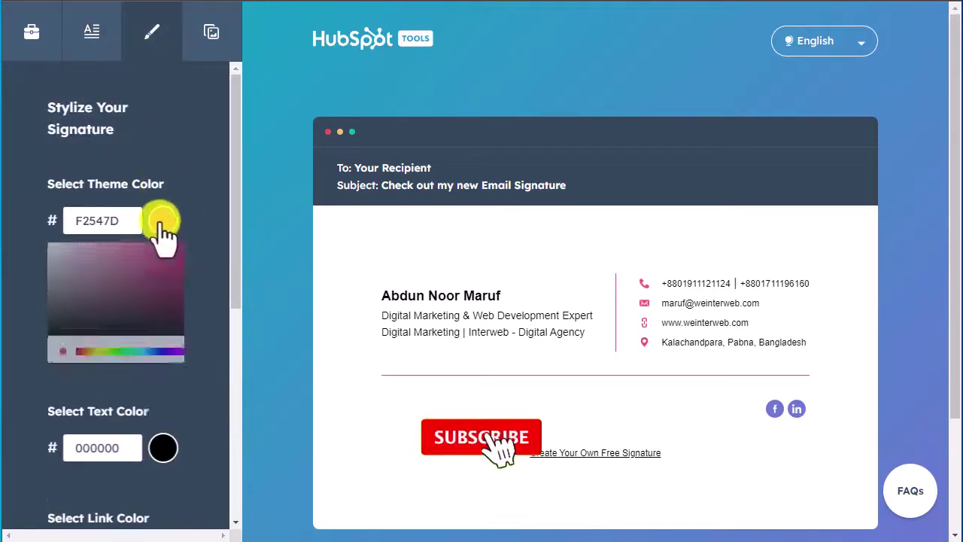
left_click(150, 356)
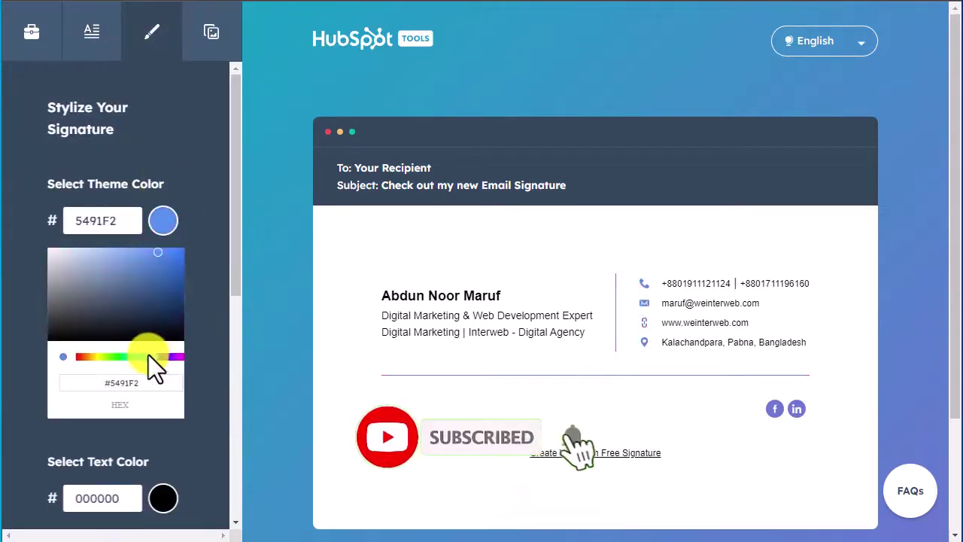
left_click(181, 265)
left_click_drag(181, 267, 187, 268)
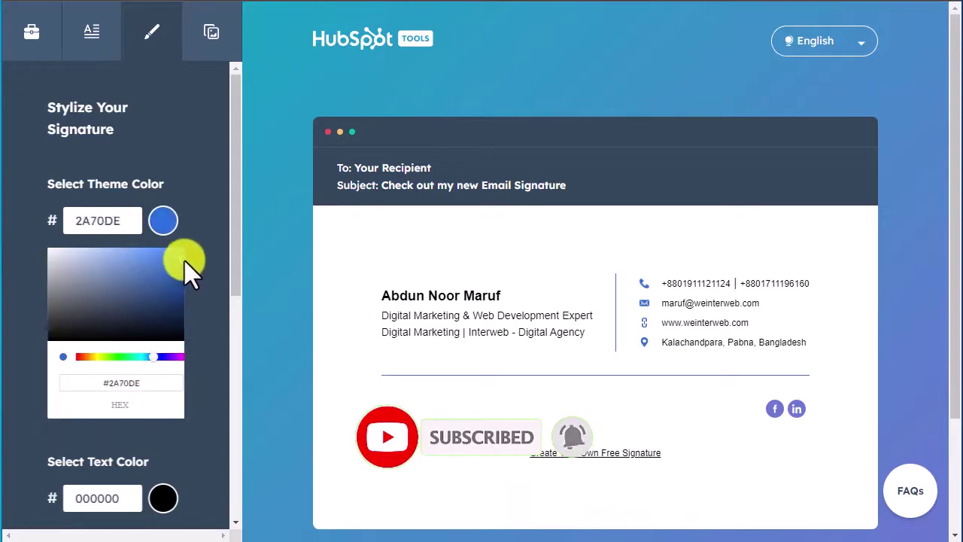
left_click(188, 274)
- Set the link colour to blue 435CF7
left_click(154, 434)
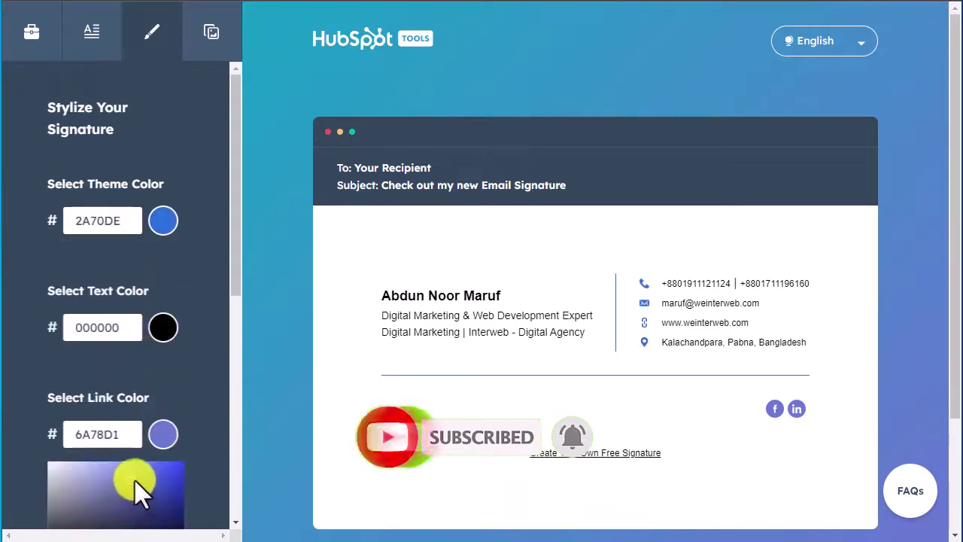
left_click(193, 474)
left_click_drag(176, 470, 170, 467)
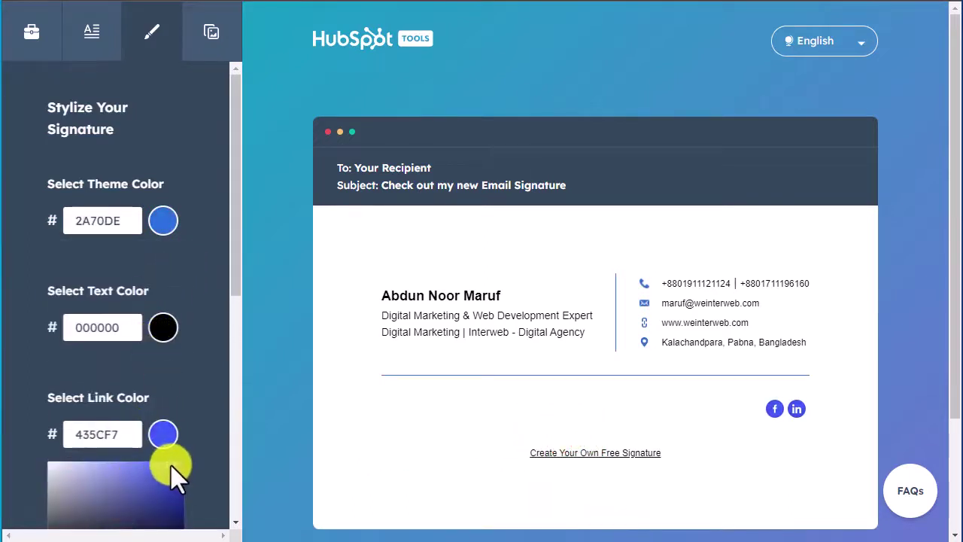
left_click_drag(129, 430, 38, 430)
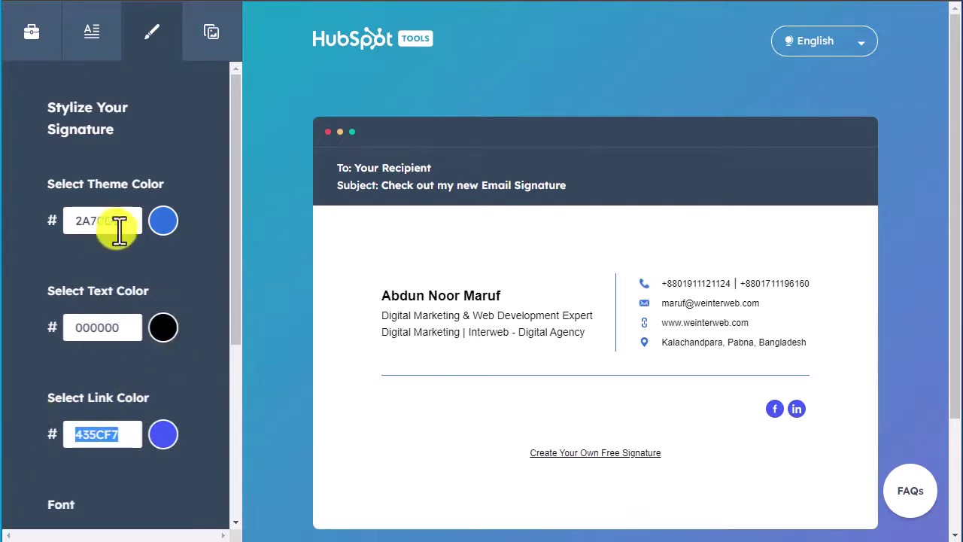
left_click_drag(119, 232, 26, 230)
left_click(206, 301)
- Check the font list and keep the signature font as Arial
scroll(184, 339, "down", 4)
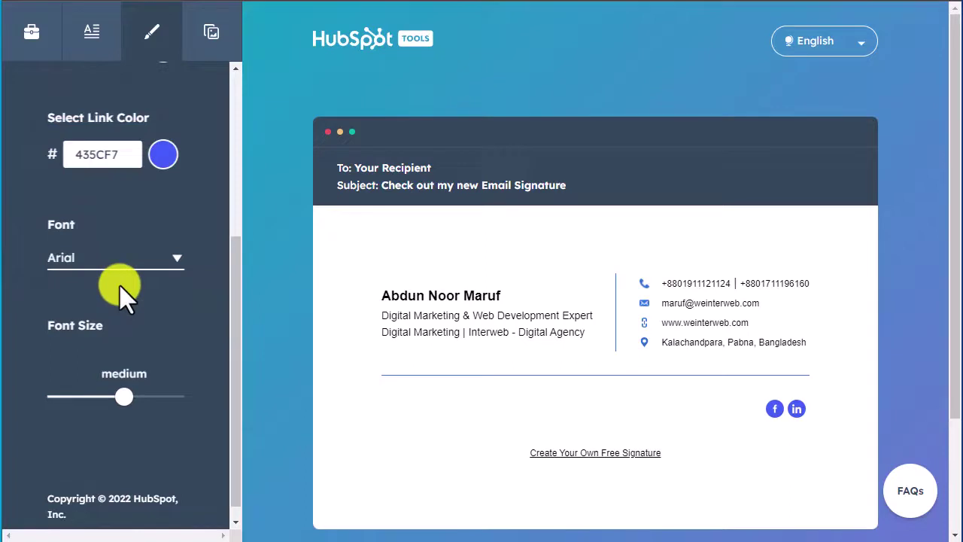
left_click(89, 256)
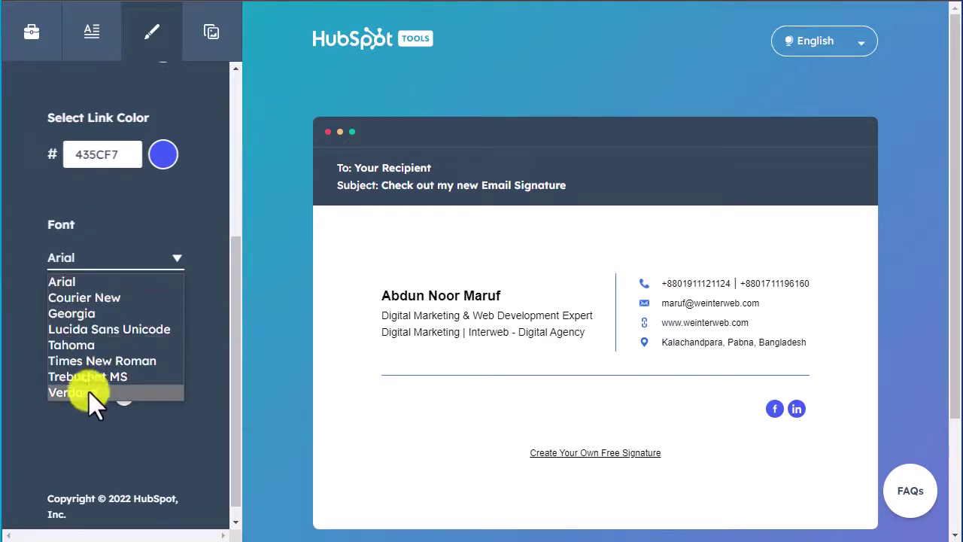
left_click(62, 425)
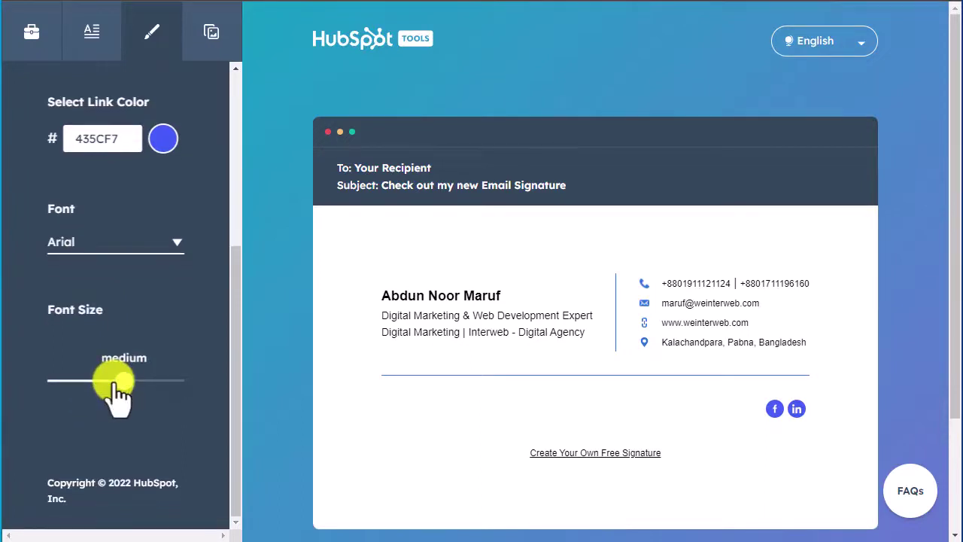
scroll(166, 226, "up", 5)
- Share the Drive photo 1649578931693.jfif as viewable by anyone with the link, and copy the link
left_click(210, 34)
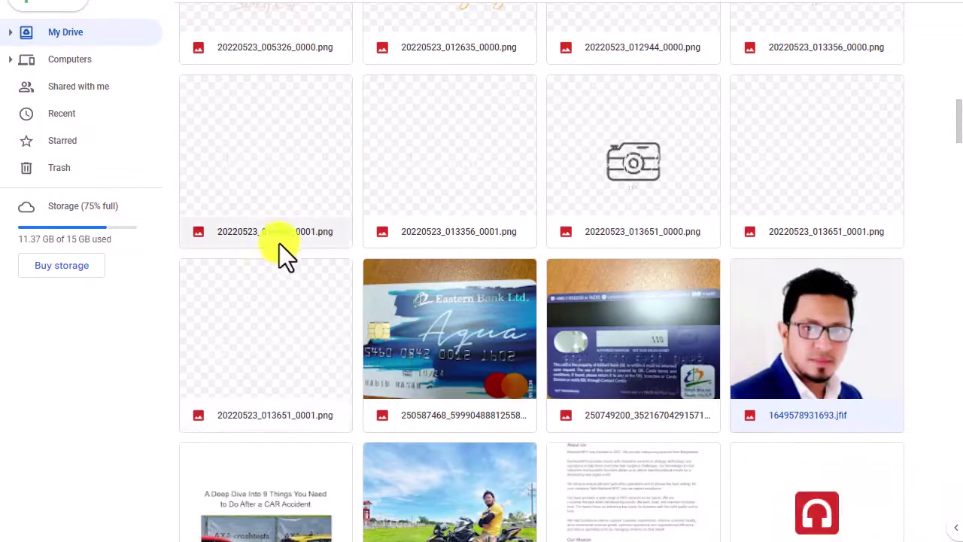
right_click(810, 346)
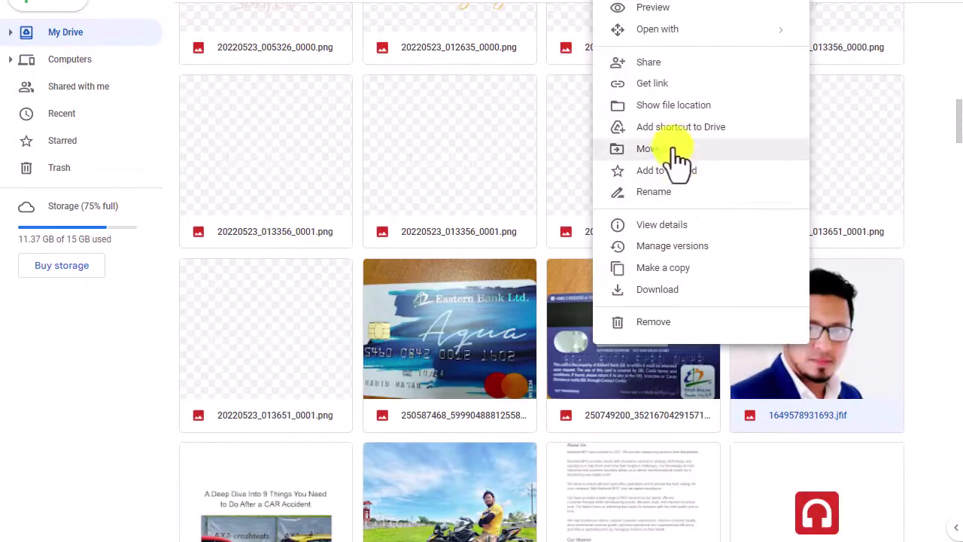
left_click(657, 86)
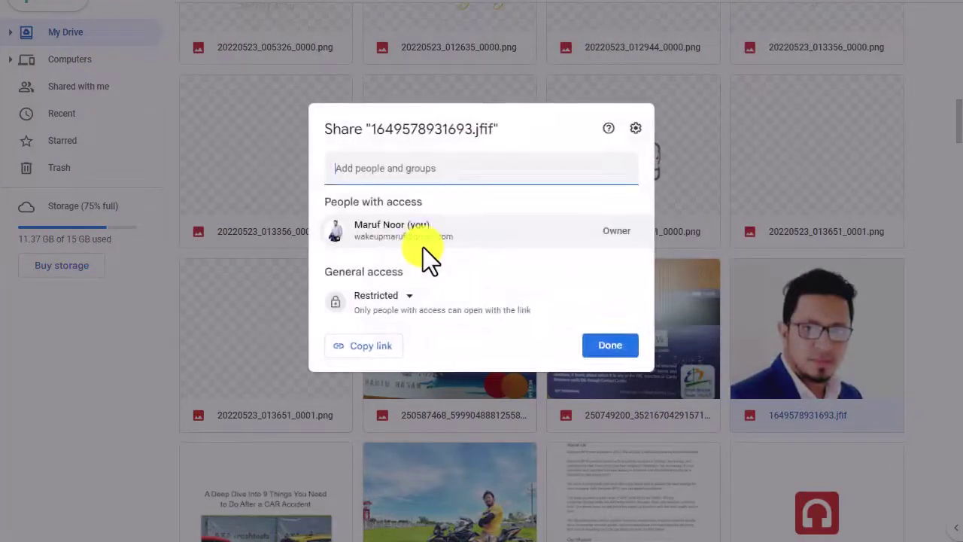
left_click(370, 297)
left_click(380, 352)
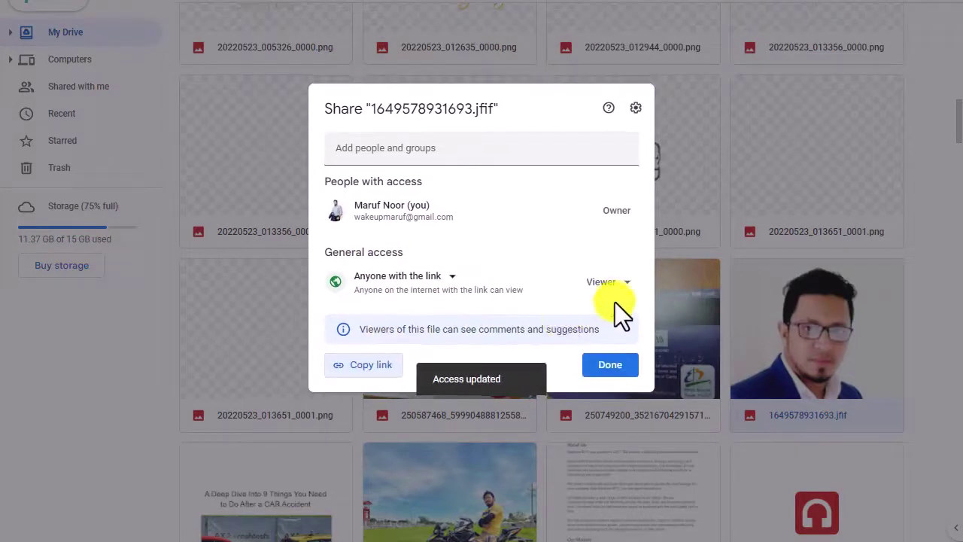
left_click(380, 368)
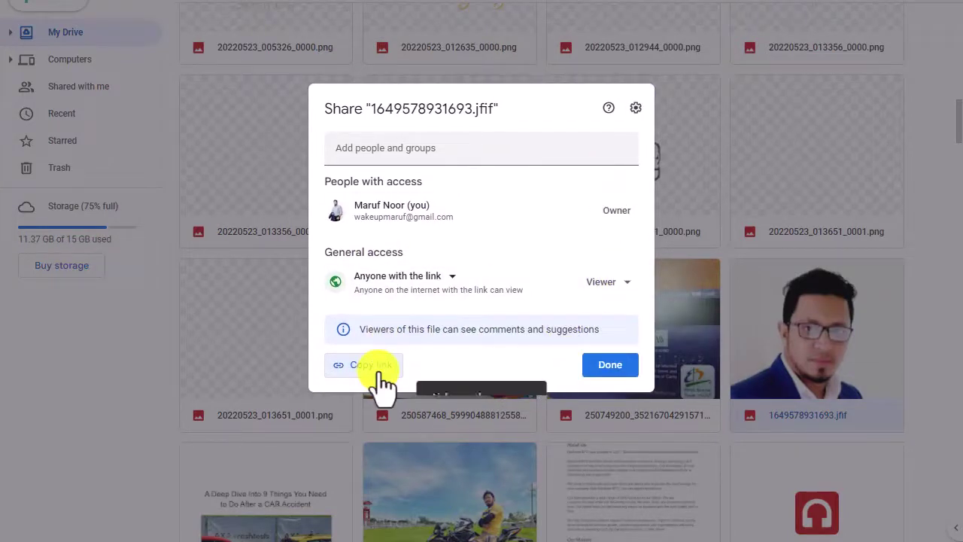
left_click(596, 370)
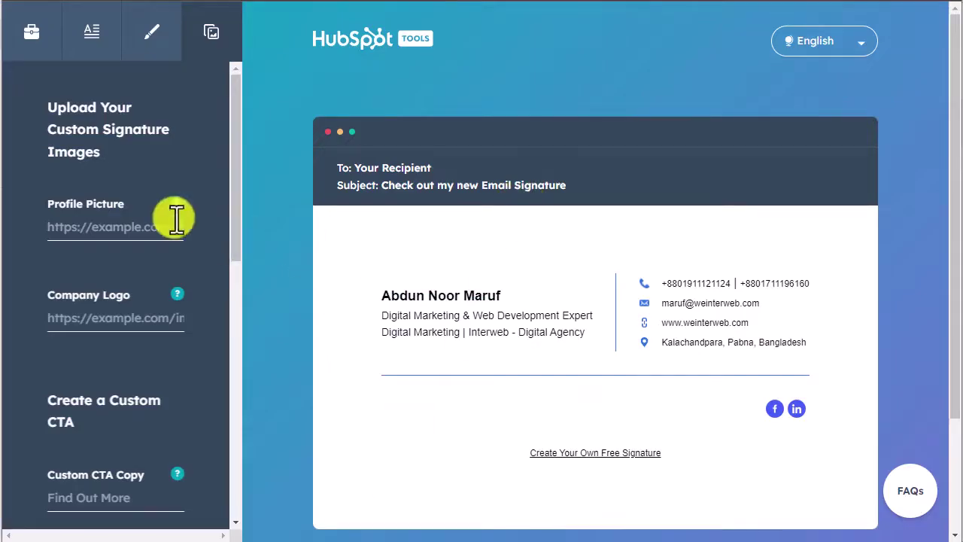
- Paste the Drive photo link into the Profile Picture field
mouse_move(112, 227)
key("ctrl+v")
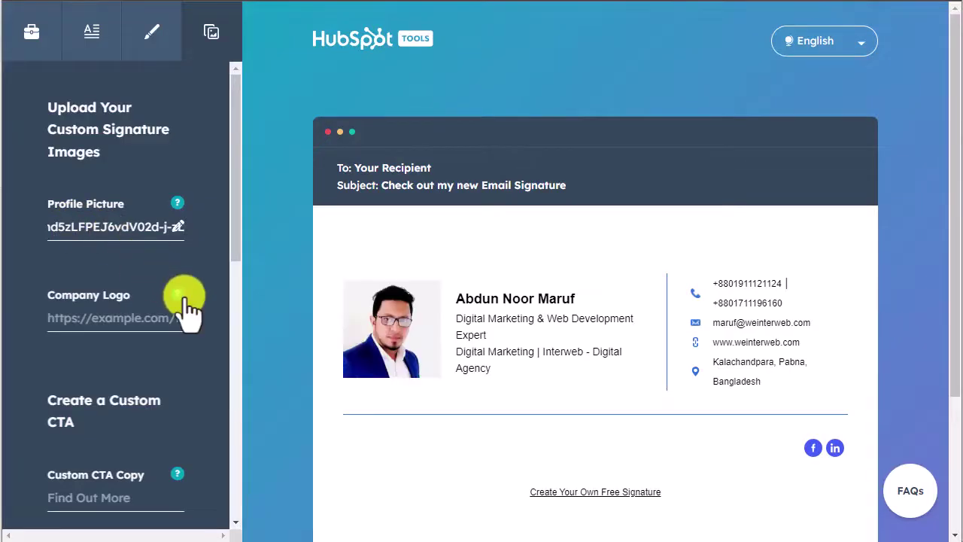
left_click(92, 322)
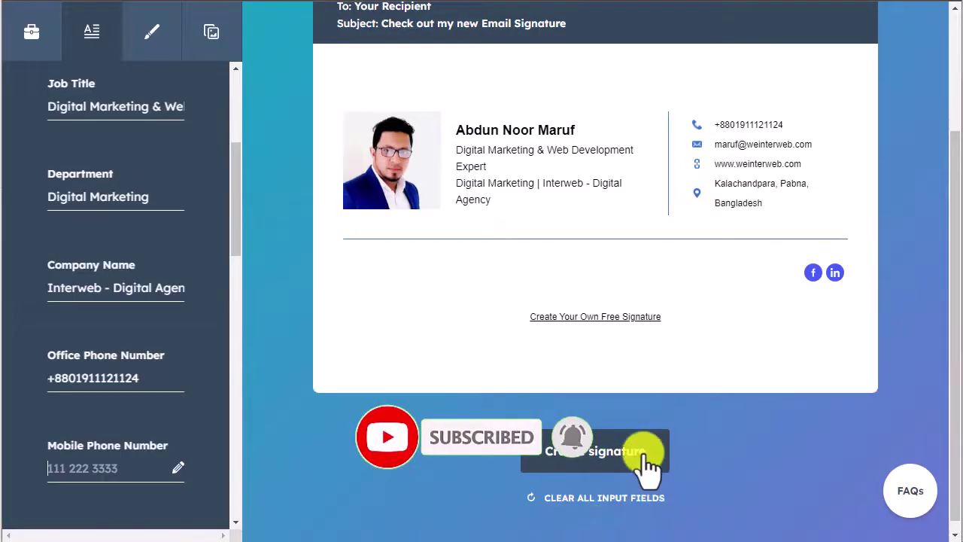
- Create the signature and confirm and submit it
left_click(644, 454)
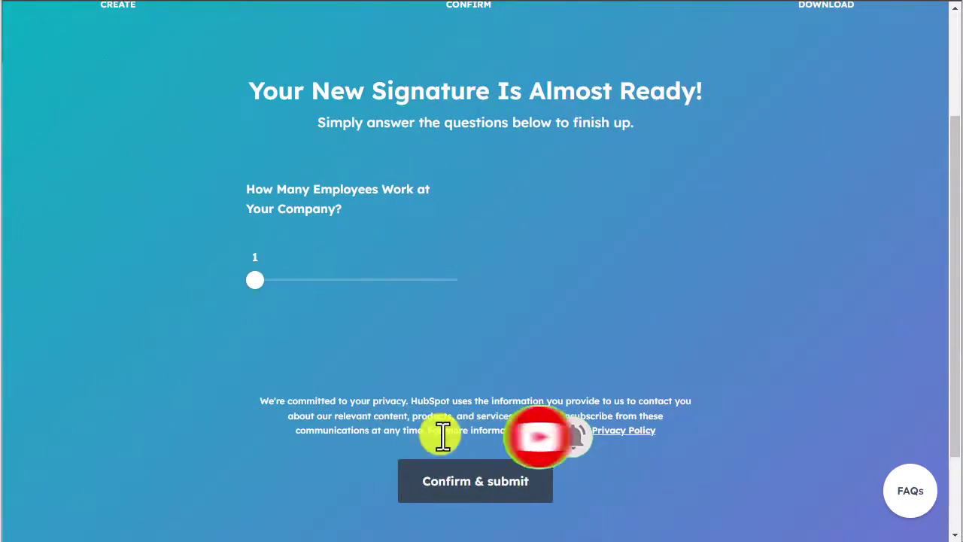
scroll(440, 436, "up", 3)
scroll(438, 435, "down", 3)
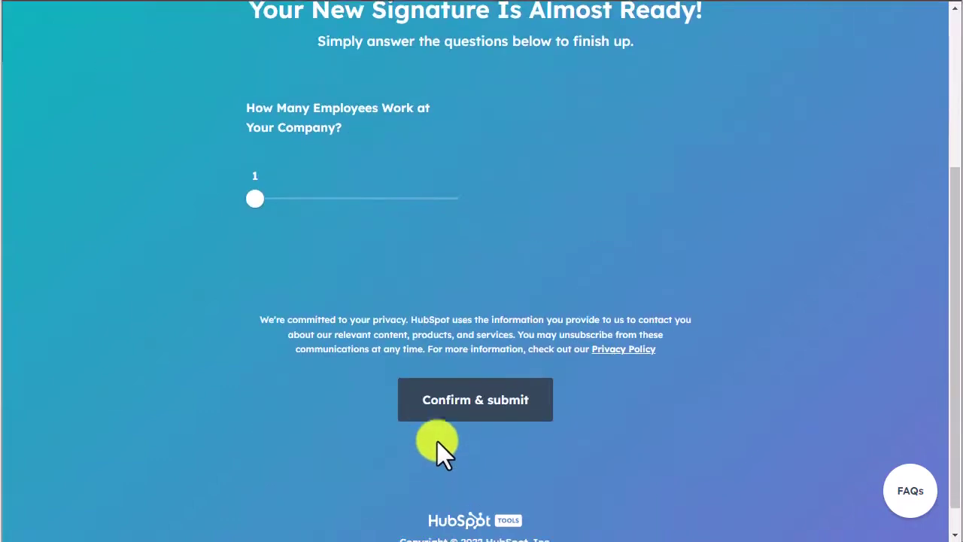
left_click(444, 410)
- Copy the finished signature's HTML source code
scroll(444, 407, "down", 1)
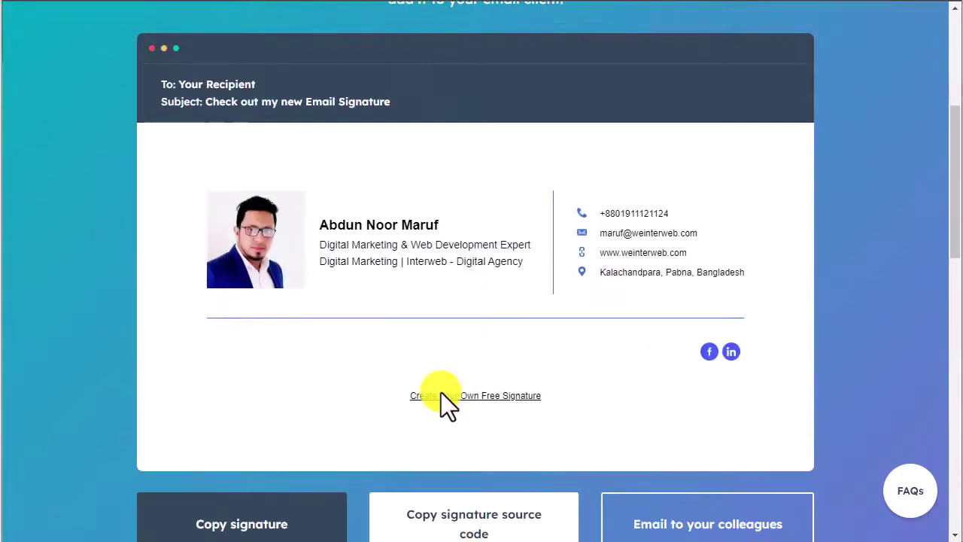
scroll(444, 407, "down", 1)
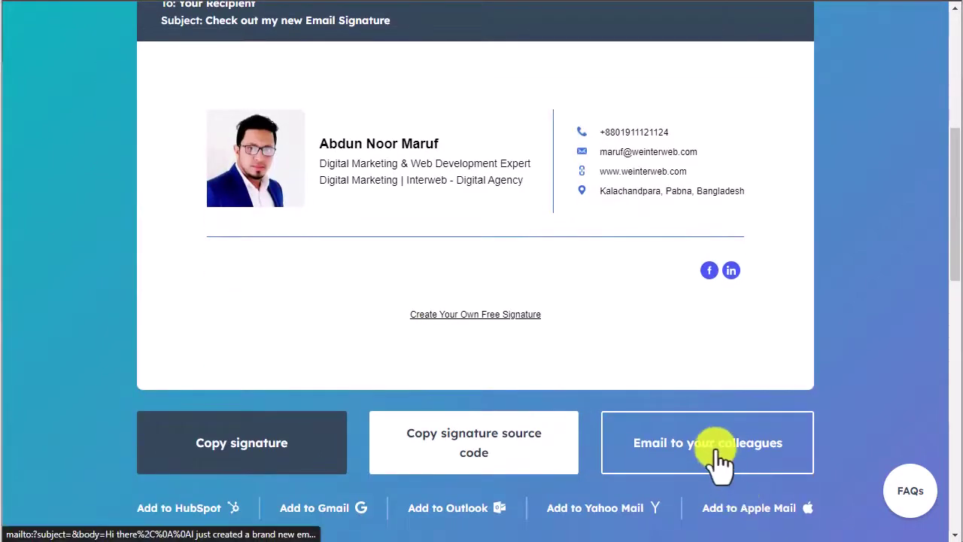
left_click(457, 447)
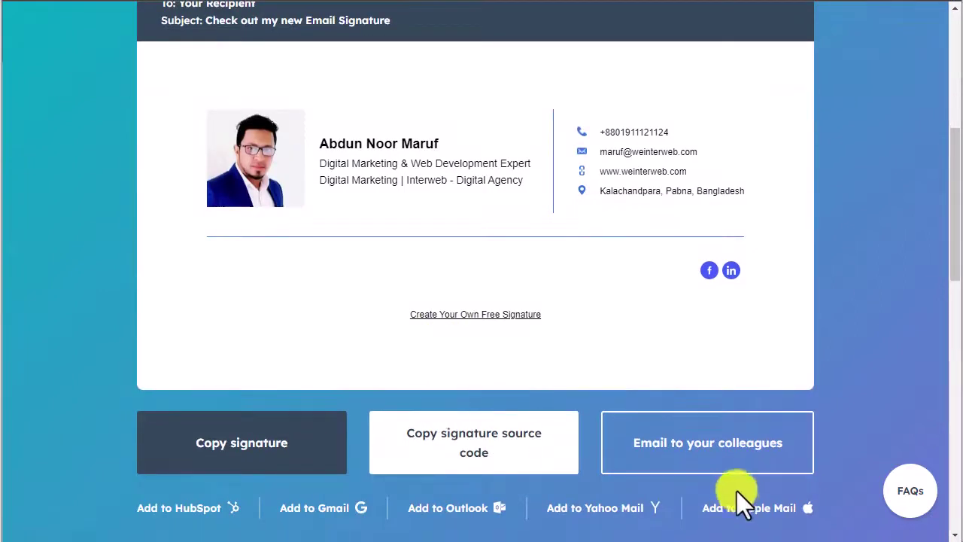
left_click(444, 439)
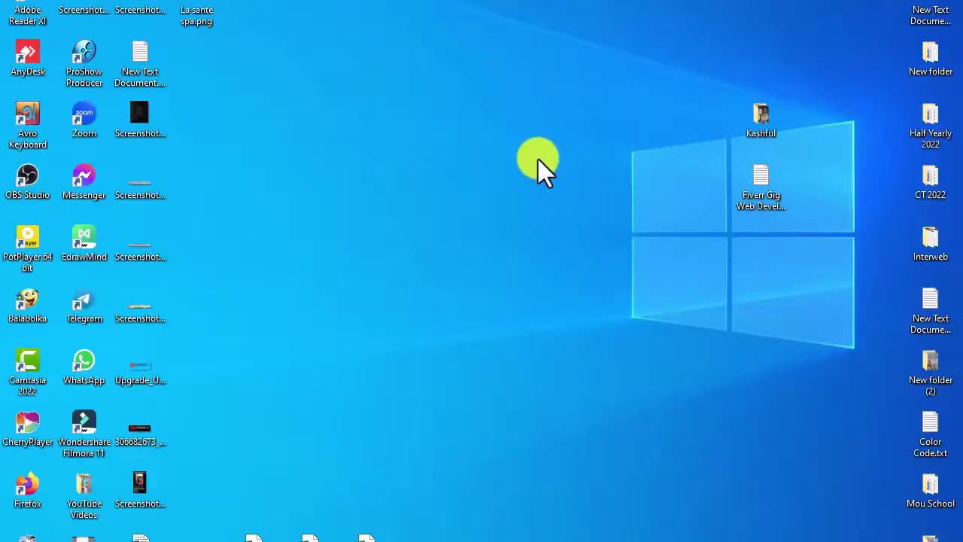
- Create a new text document on the desktop and name it 'Email Signature'
right_click(538, 158)
mouse_move(573, 300)
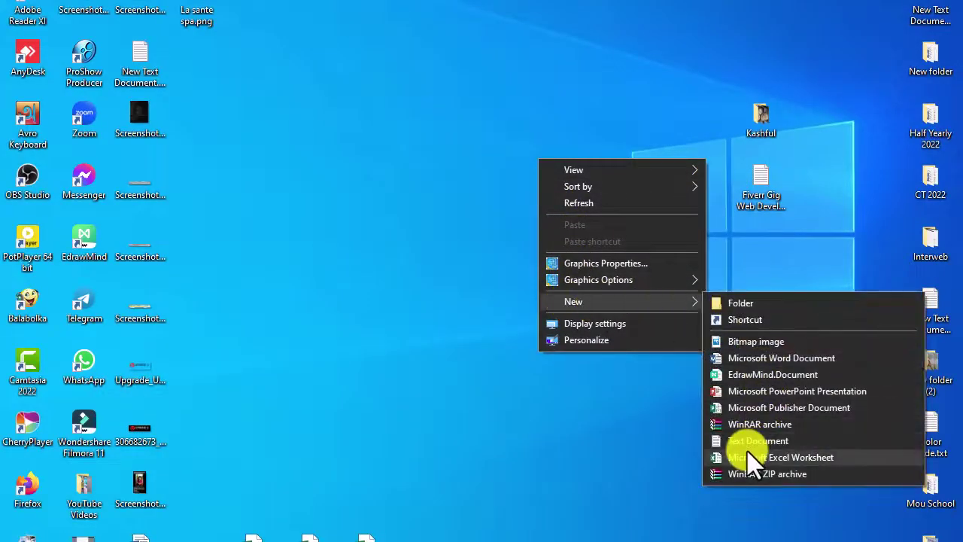
left_click(741, 441)
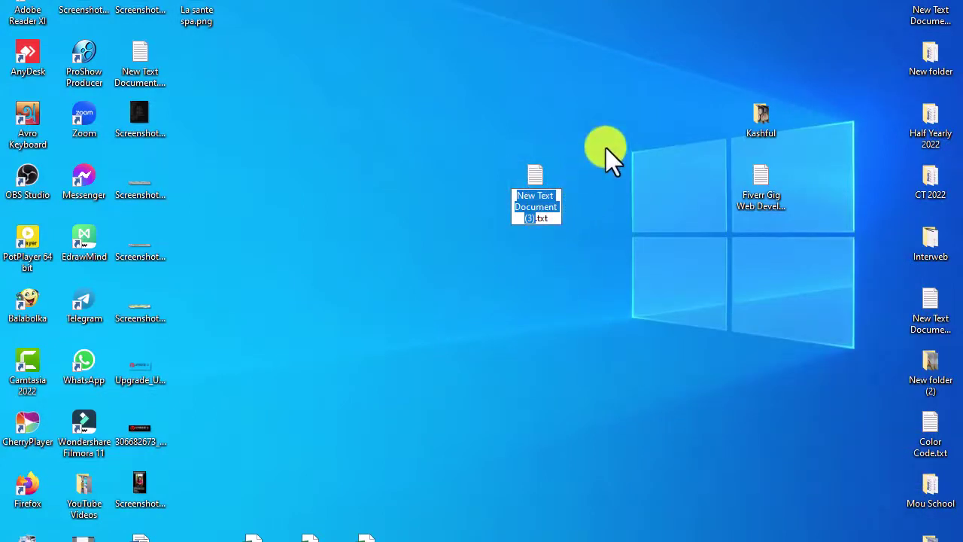
type("Email ")
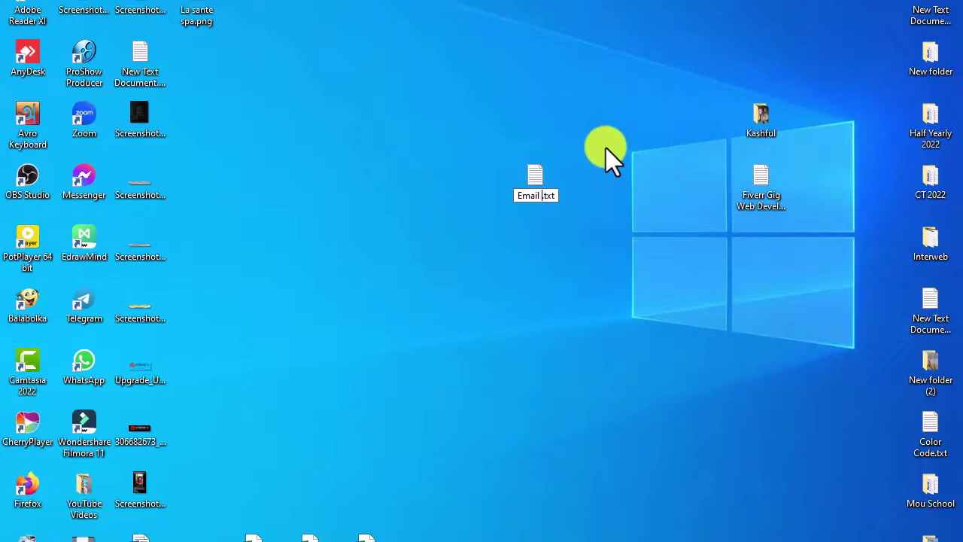
type("Sig")
type("natur")
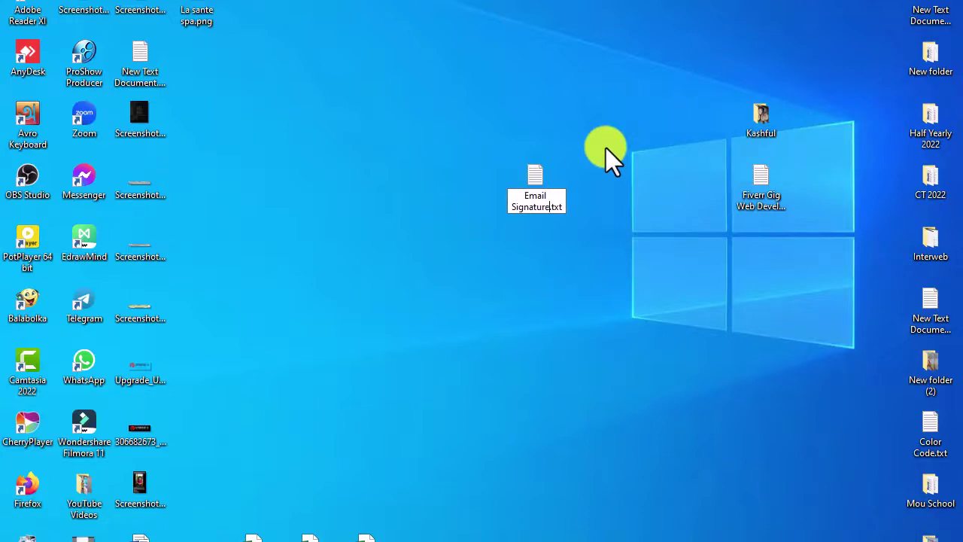
type("e")
- Complete the file name as 'Email Signature Code' and open it in Notepad
type("Code")
key("Return")
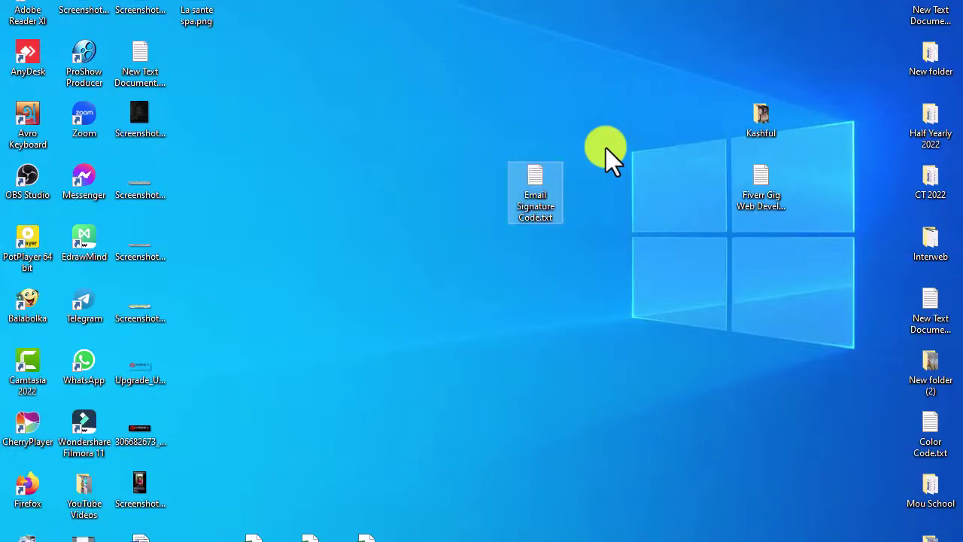
key("Return")
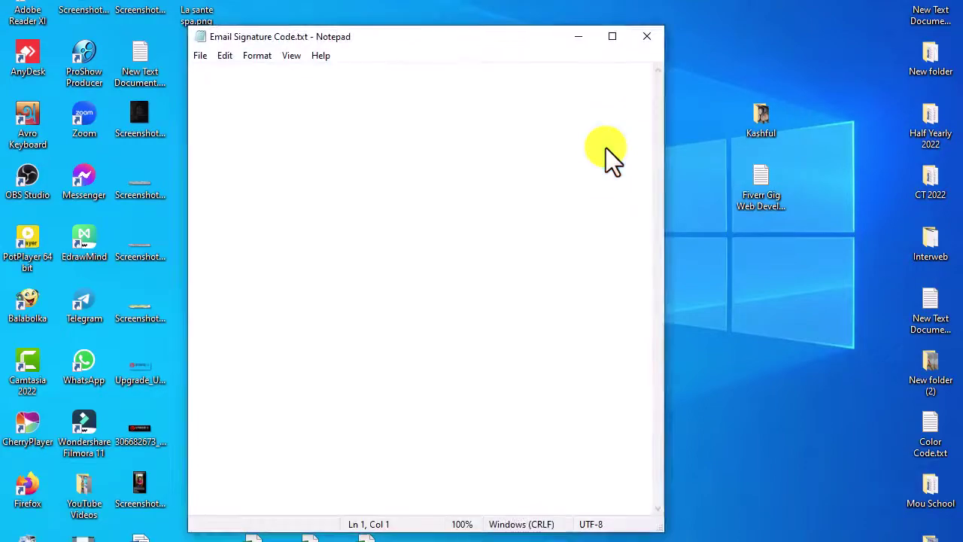
- Paste the HTML signature code, save the file, and close Notepad after rechecking it
key("ctrl+v")
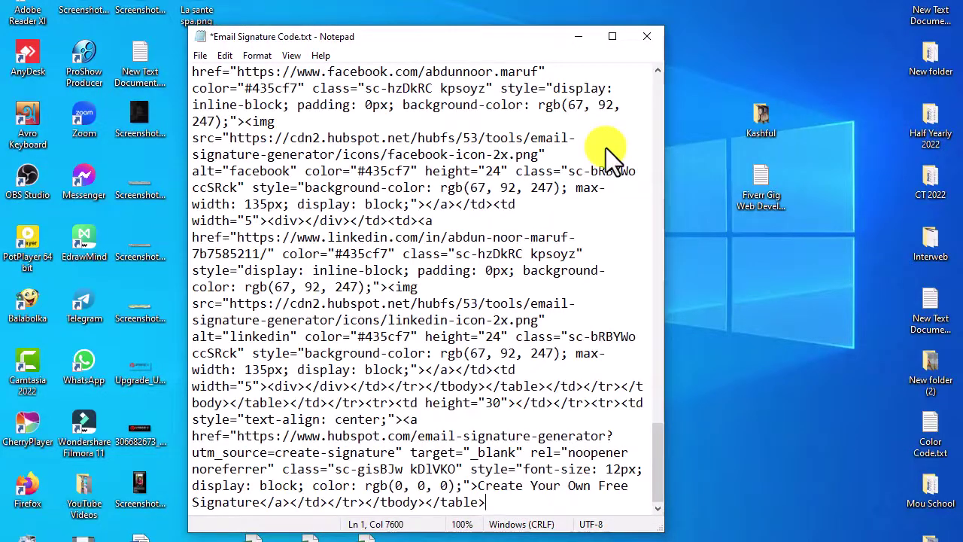
key("ctrl+s")
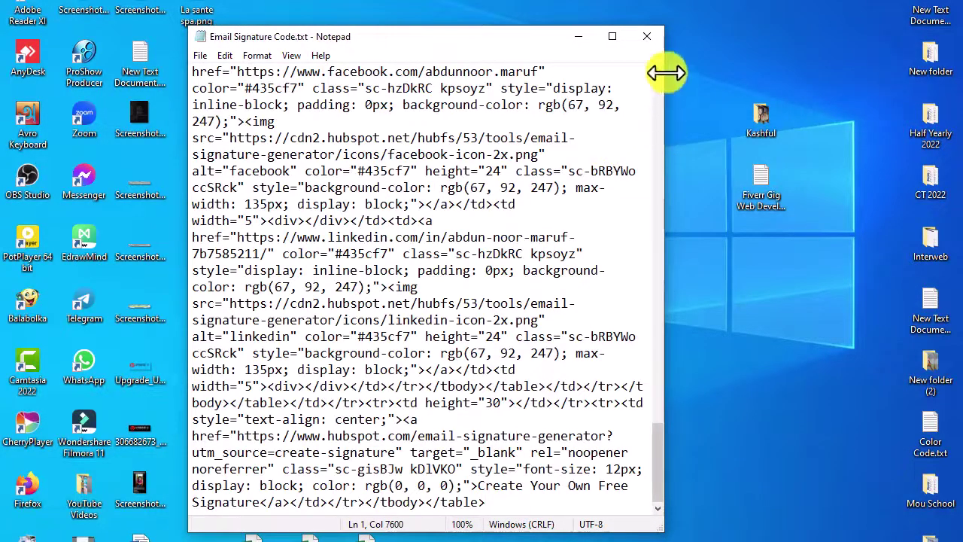
left_click(650, 37)
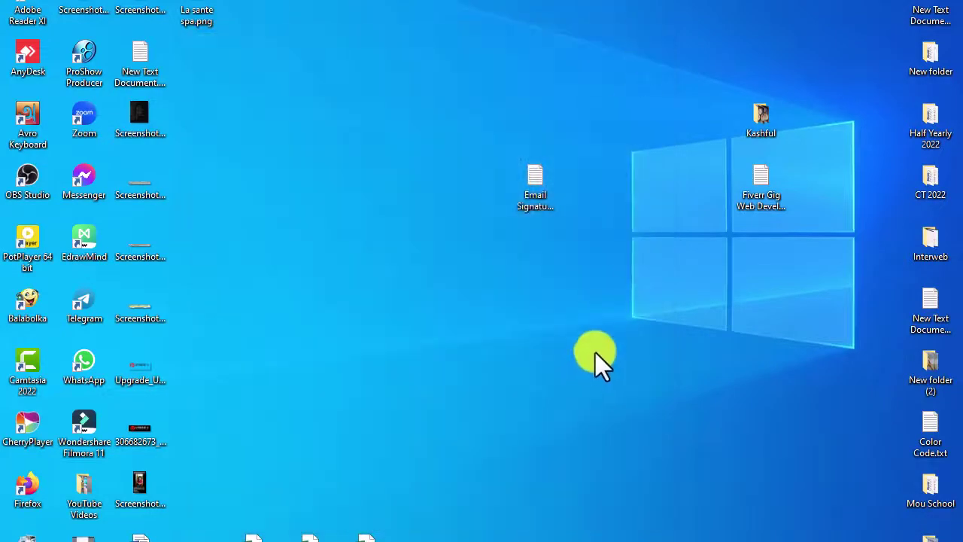
double_click(537, 199)
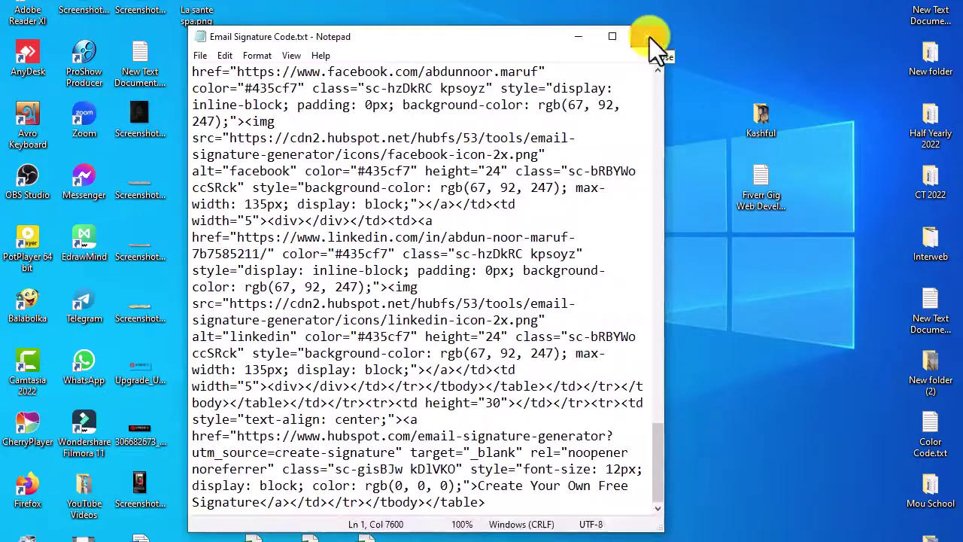
left_click(650, 37)
- Change Email Signature Code's extension from .txt to .html in its Properties window
right_click(537, 198)
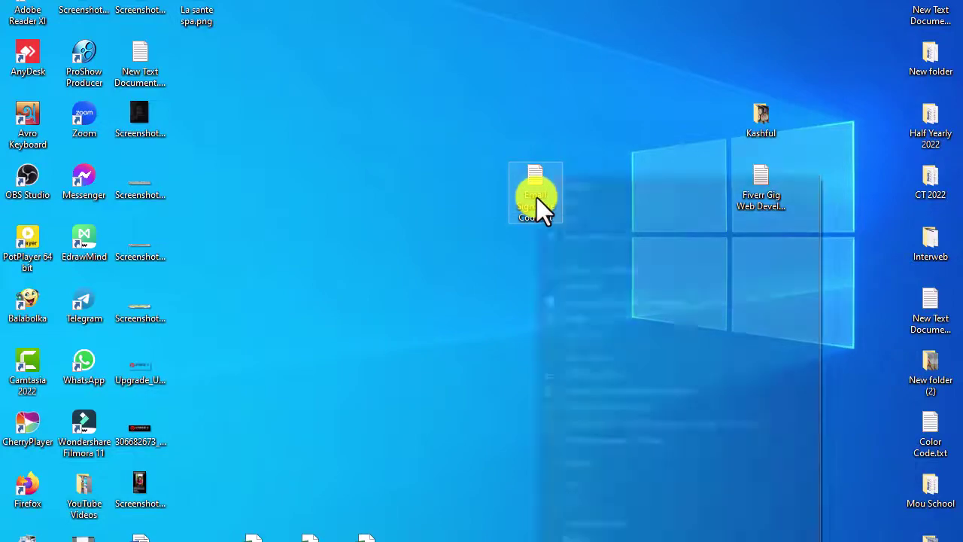
key("r")
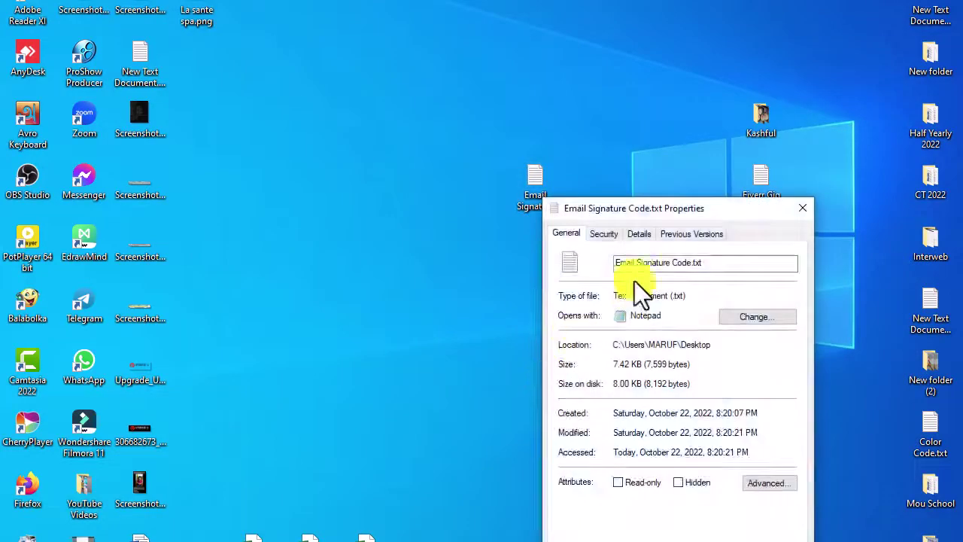
left_click(587, 105)
left_click_drag(619, 82, 326, 65)
left_click(231, 89)
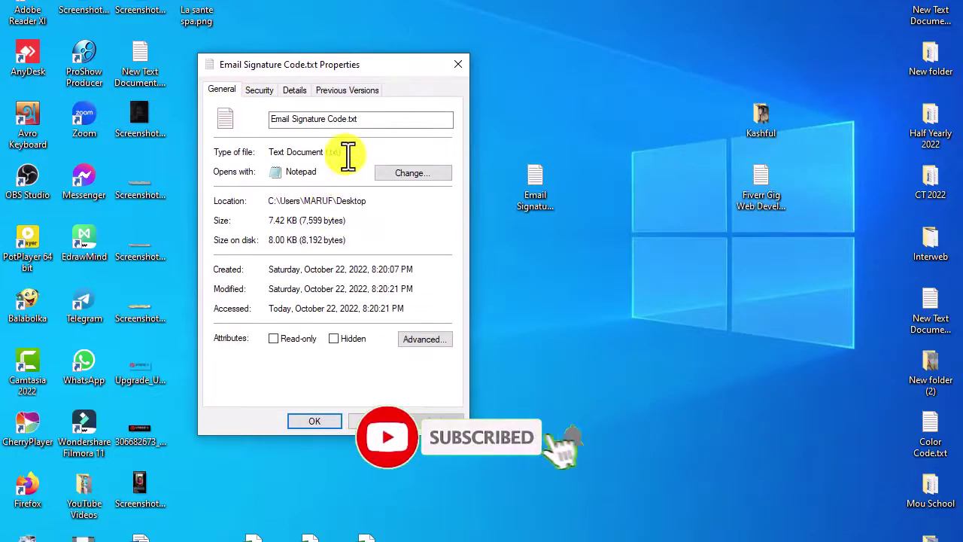
left_click(327, 415)
left_click(366, 118)
type("html")
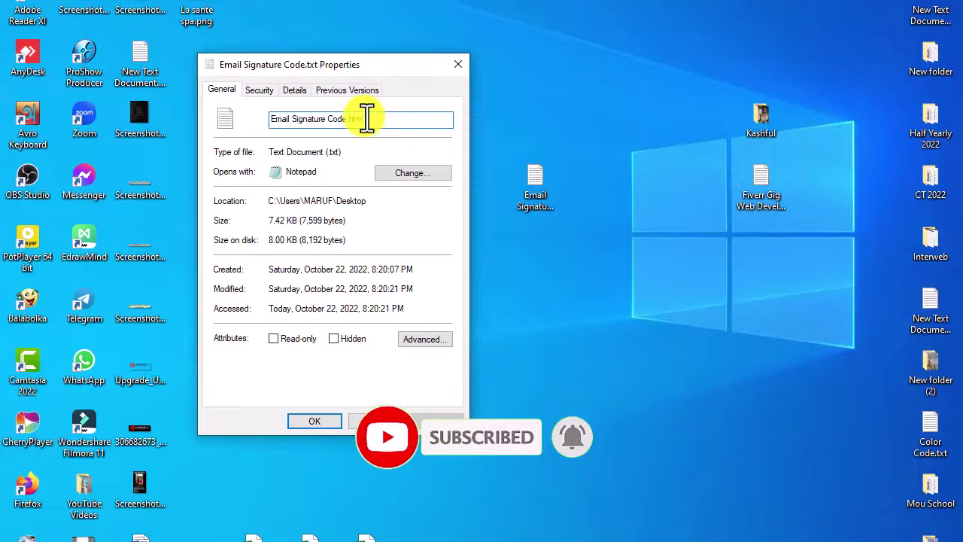
key("Return")
key("Return")
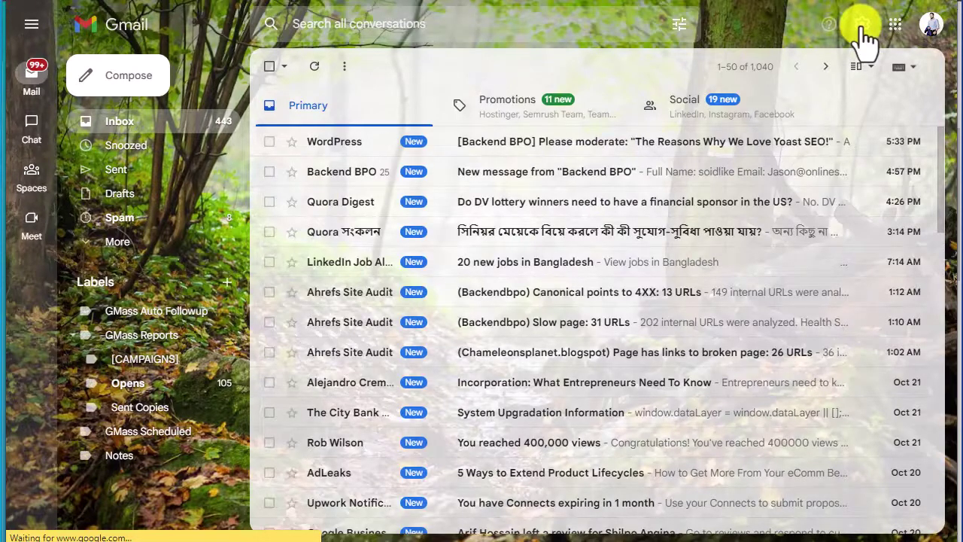
- Open Gmail's full settings and scroll the General tab down to the empty Signature section
left_click(862, 24)
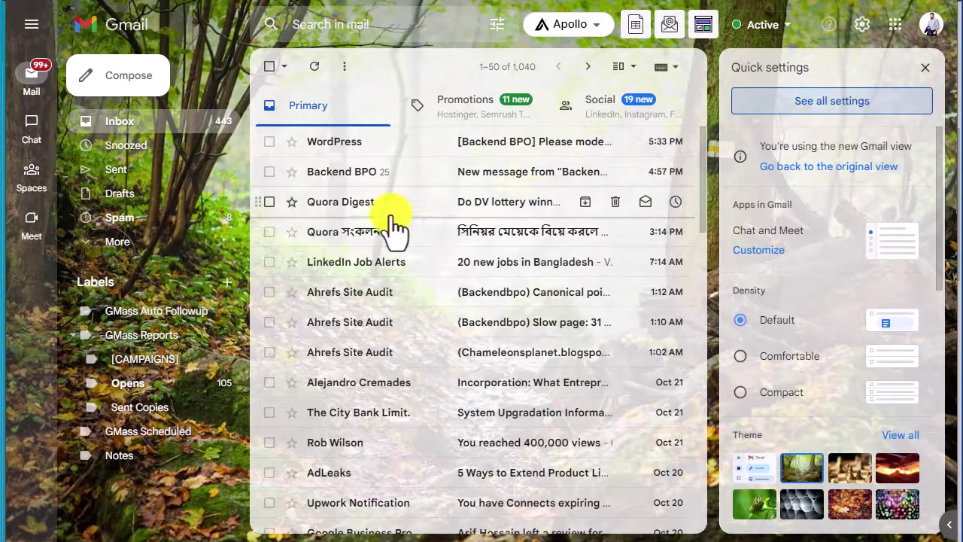
left_click(795, 106)
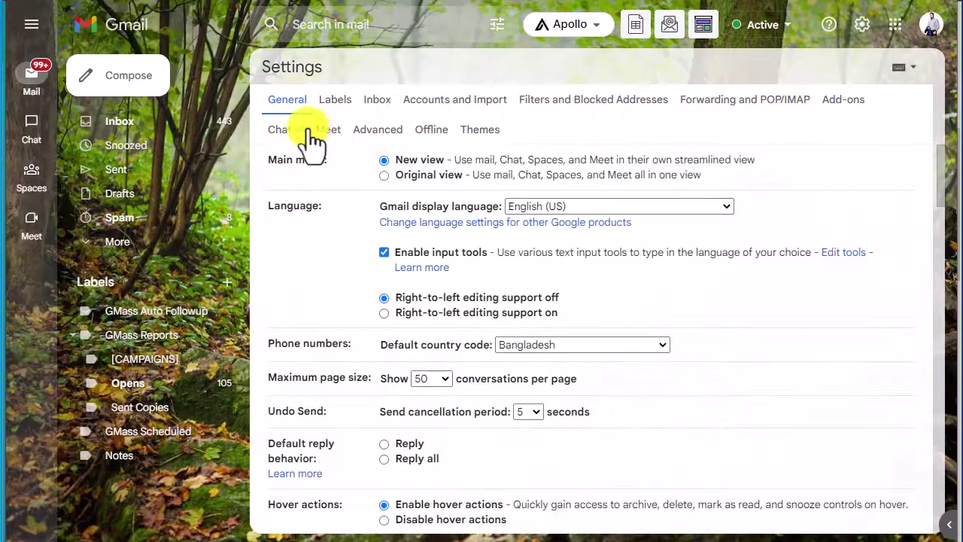
scroll(391, 264, "down", 5)
scroll(391, 263, "up", 1)
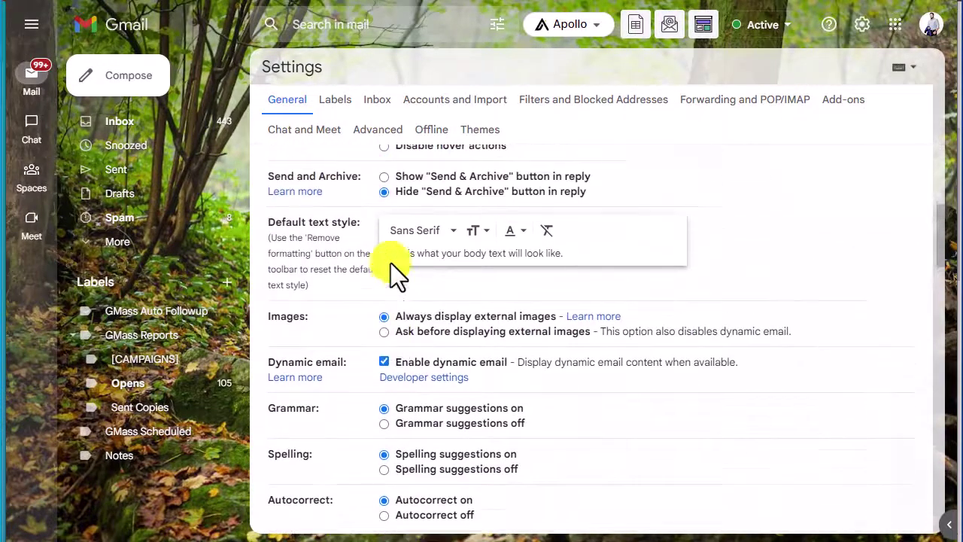
scroll(392, 263, "up", 1)
scroll(392, 263, "down", 4)
scroll(390, 263, "down", 2)
scroll(391, 262, "down", 3)
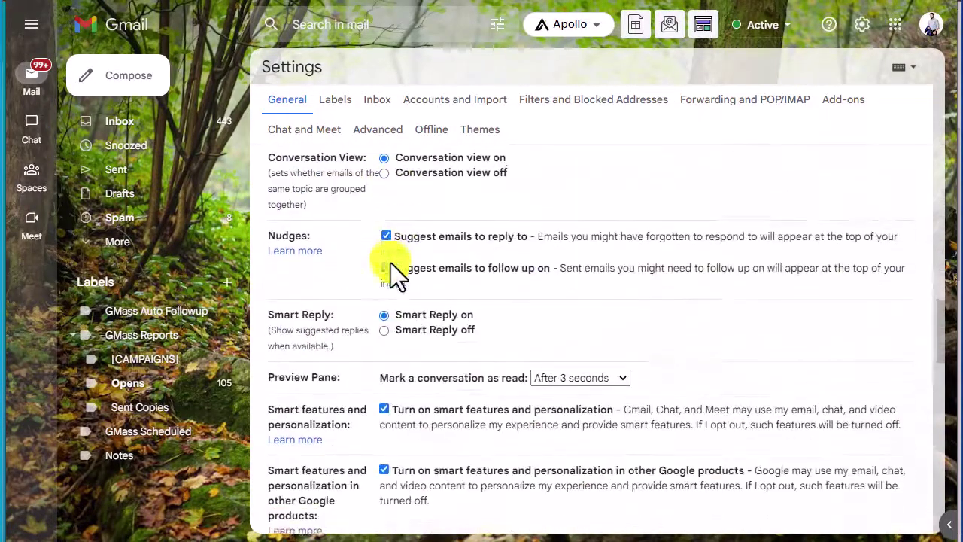
scroll(391, 263, "down", 2)
scroll(390, 263, "down", 3)
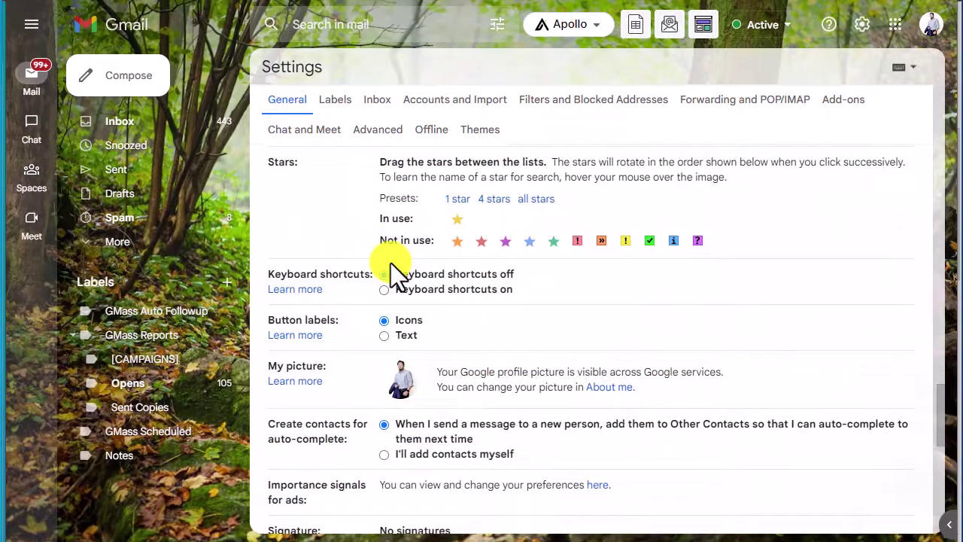
scroll(519, 364, "down", 3)
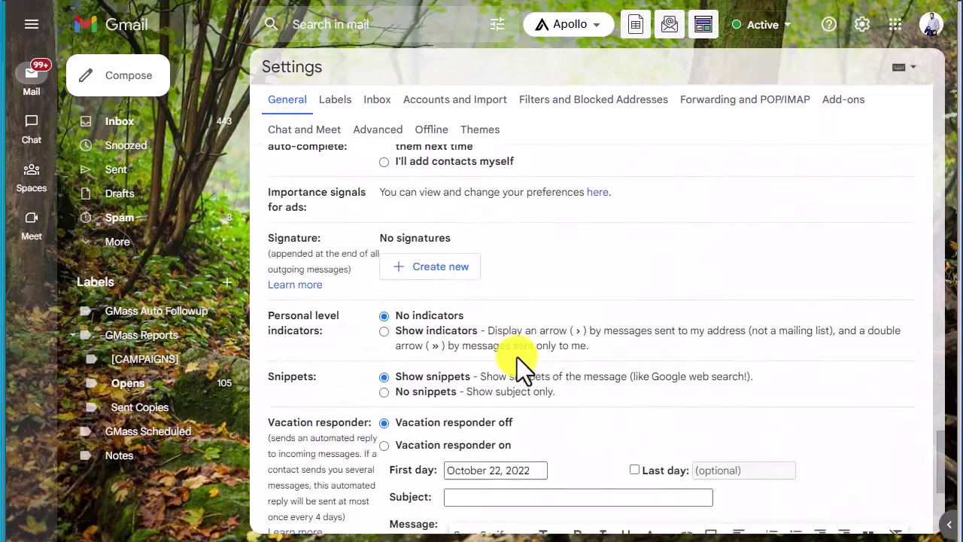
scroll(517, 357, "down", 2)
scroll(517, 356, "up", 1)
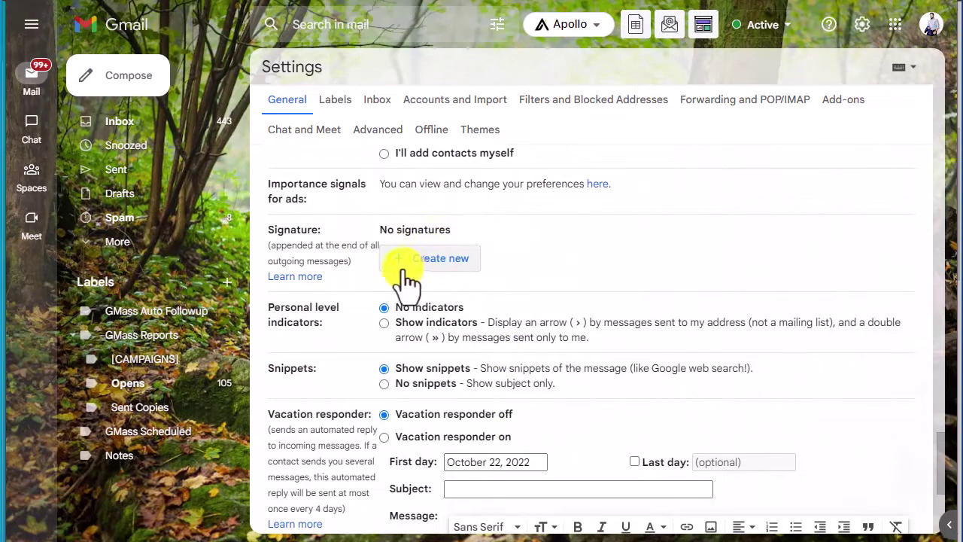
- Add a new Gmail signature named 'Signature Template'
left_click(437, 263)
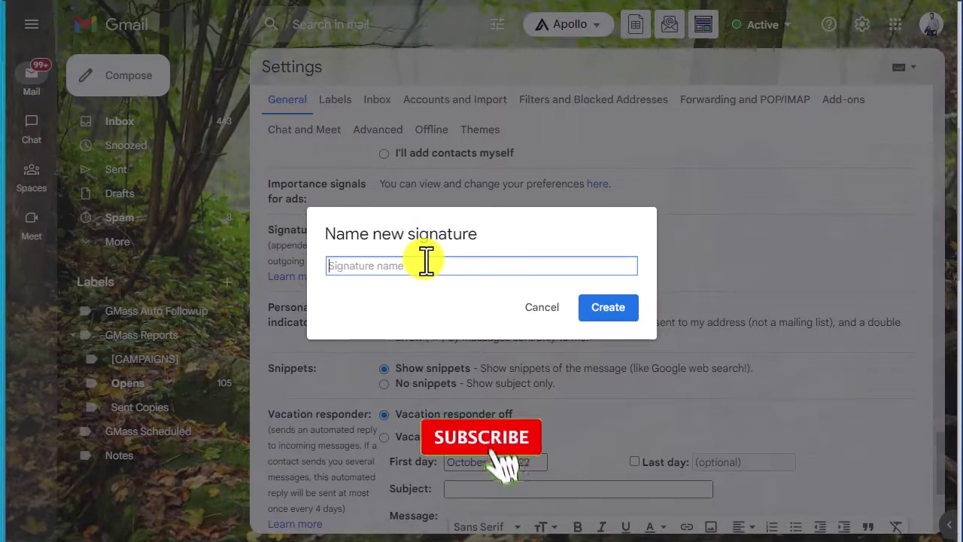
type("Signa")
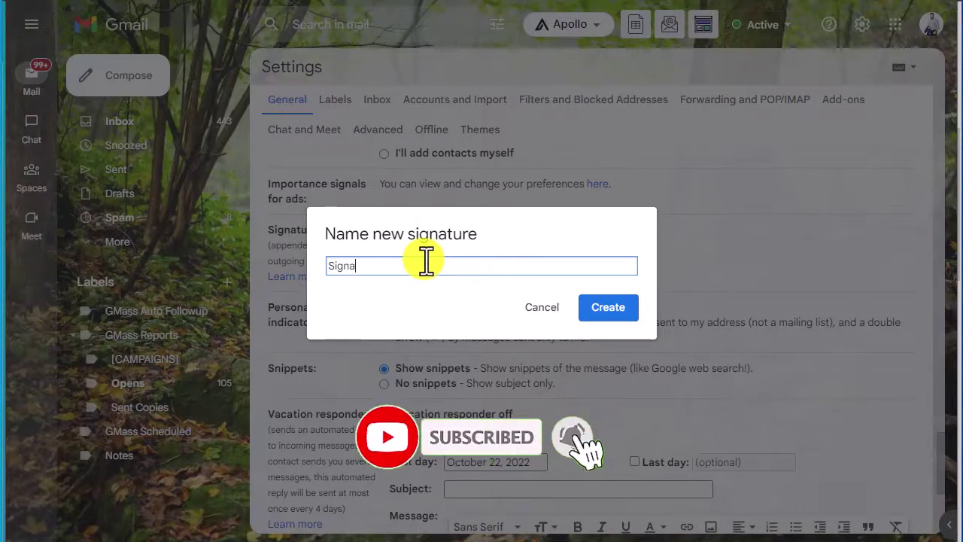
type("ture")
type(" T")
type("e")
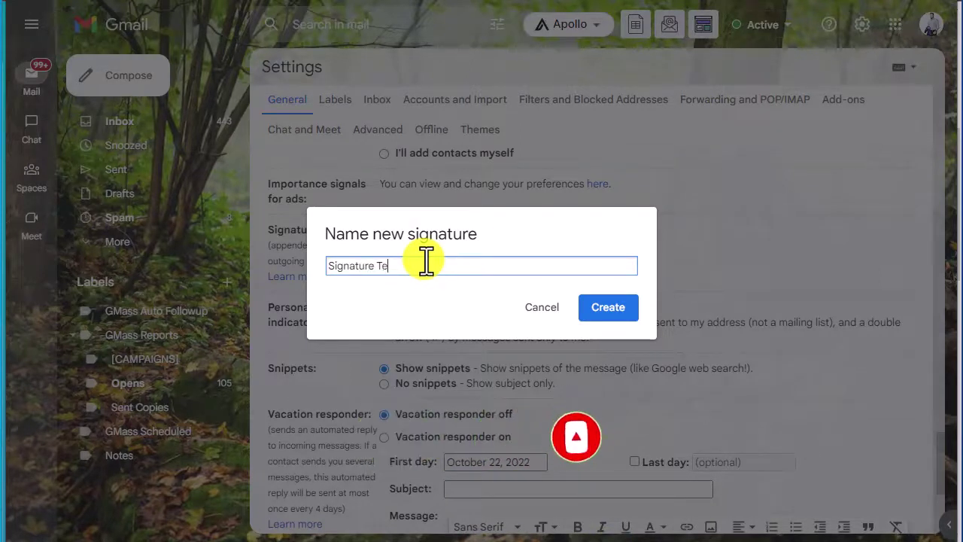
type("mplate")
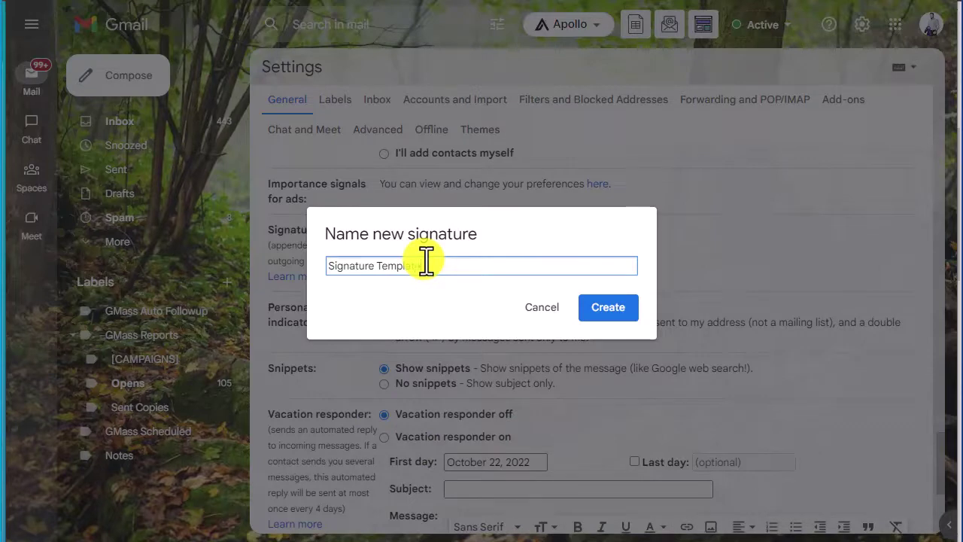
left_click(602, 308)
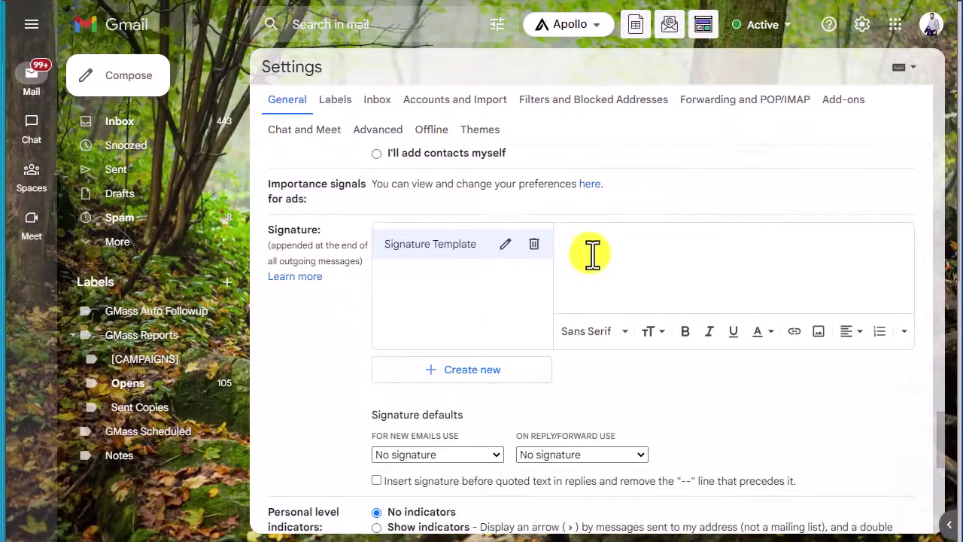
- Paste the copied HubSpot signature into the Signature Template editor
left_click(585, 247)
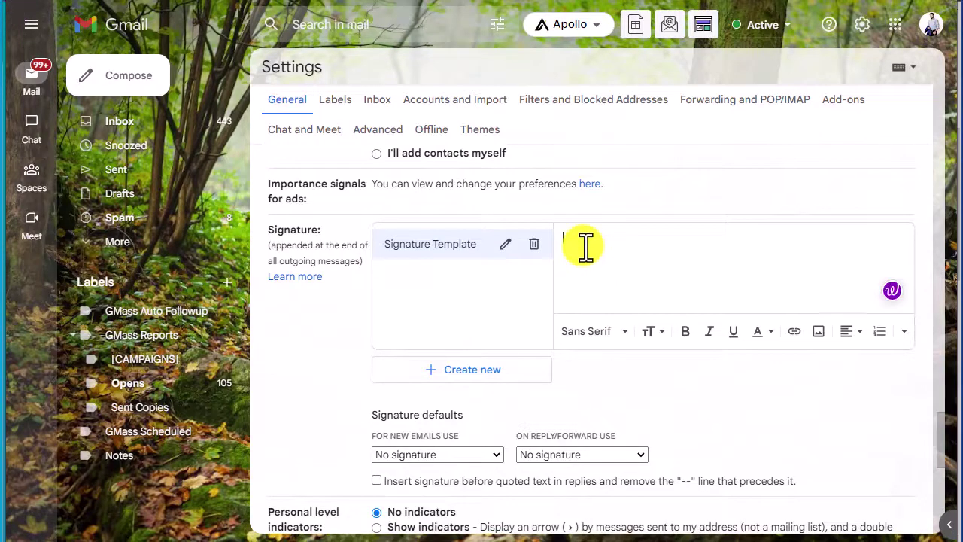
key("ctrl+v")
scroll(602, 263, "up", 3)
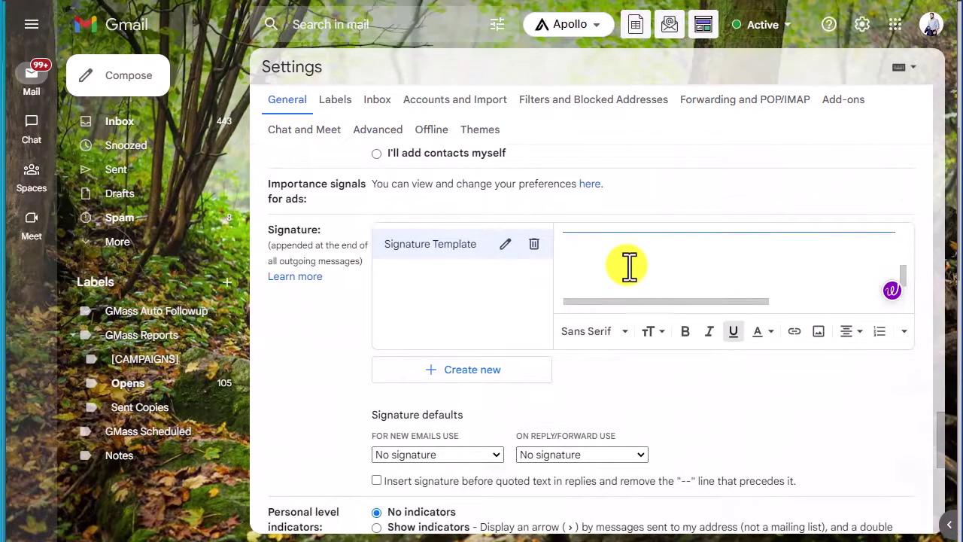
scroll(621, 264, "up", 3)
scroll(627, 267, "down", 3)
scroll(628, 266, "down", 2)
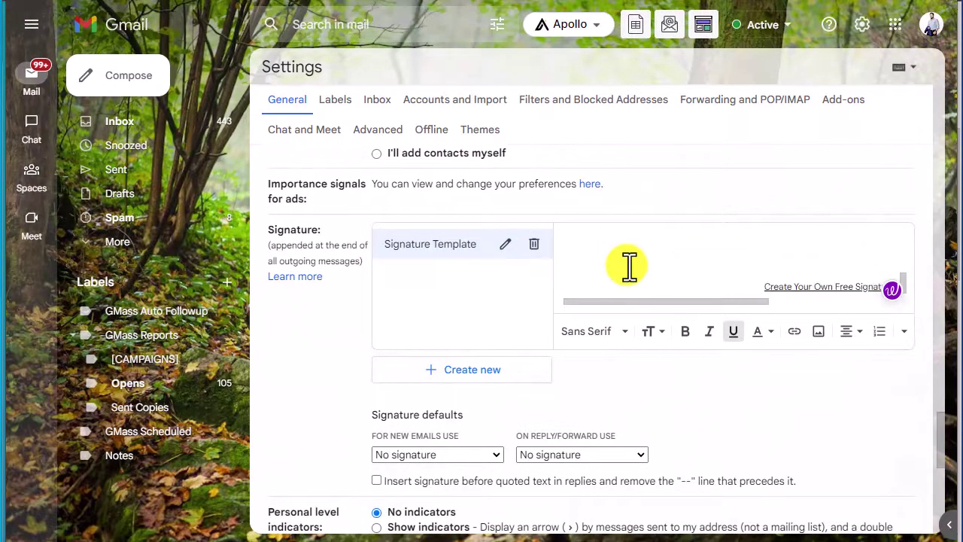
- Delete the 'Create Your Own Free Signature' link from the pasted signature
left_click_drag(761, 287, 940, 297)
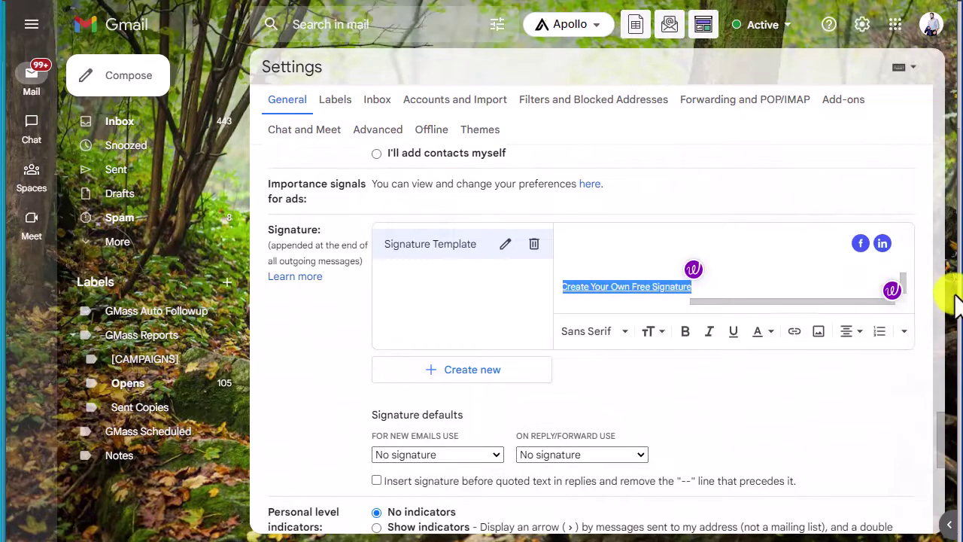
key("BackSpace")
scroll(727, 276, "up", 5)
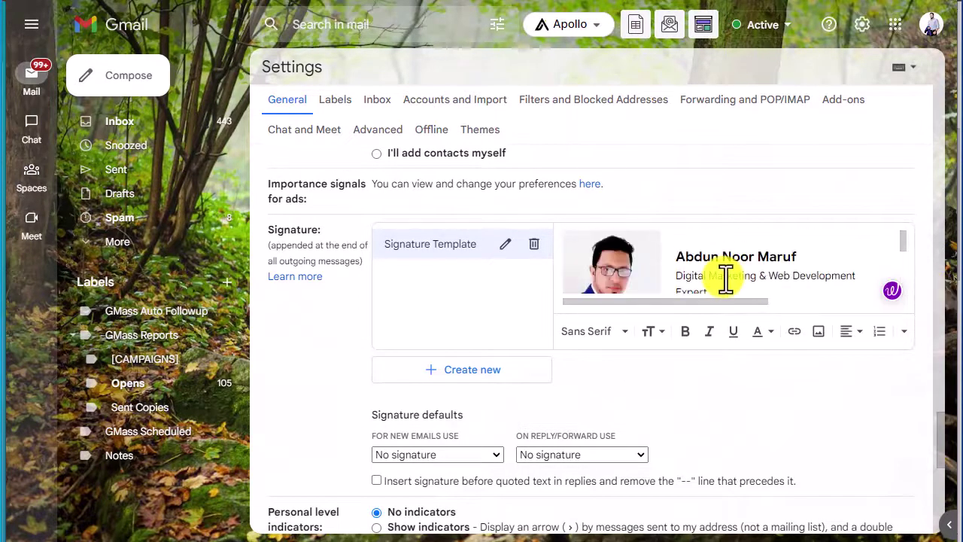
scroll(727, 276, "down", 1)
scroll(724, 278, "up", 1)
scroll(725, 279, "up", 1)
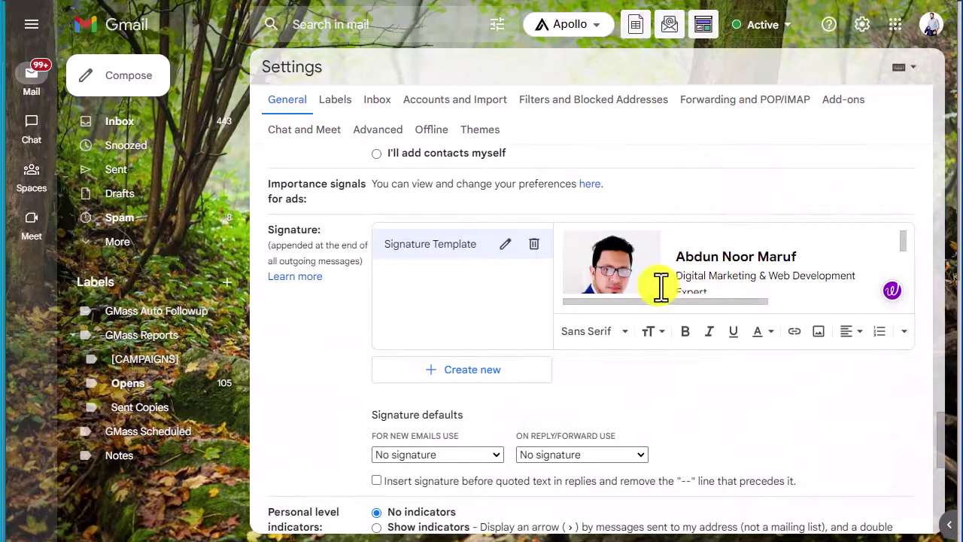
scroll(661, 276, "down", 3)
scroll(662, 276, "down", 2)
scroll(660, 275, "down", 1)
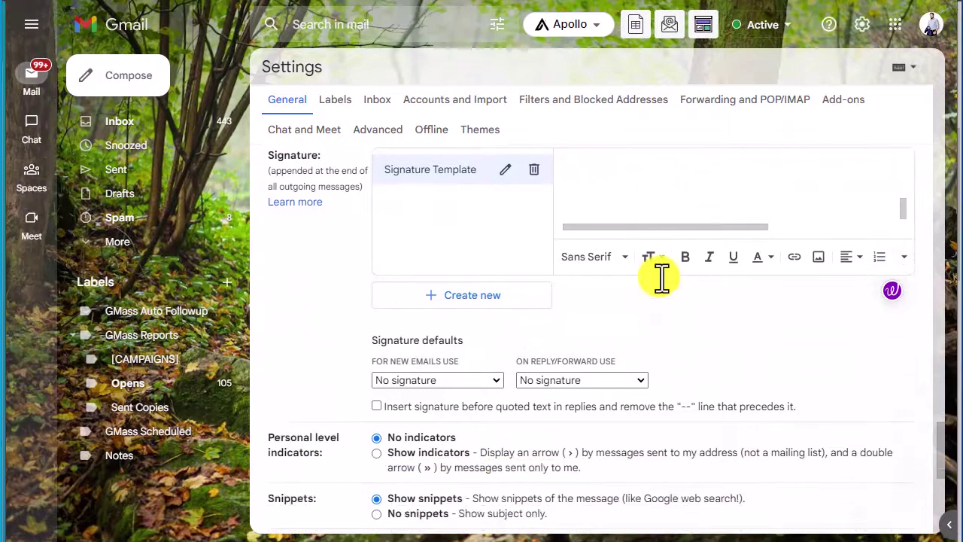
- Choose Signature Template for new emails and for replies/forwards, then save changes
left_click(485, 381)
left_click(429, 409)
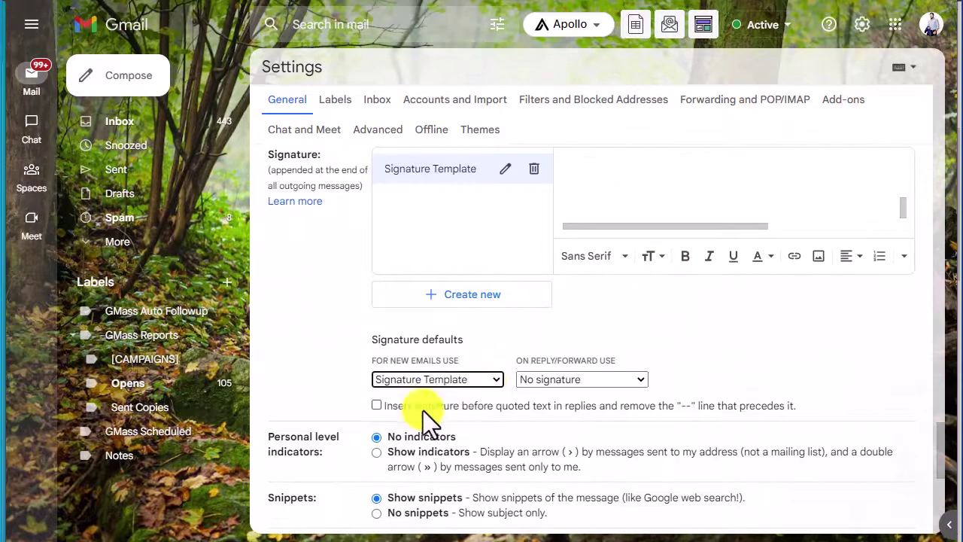
left_click(560, 380)
left_click(556, 408)
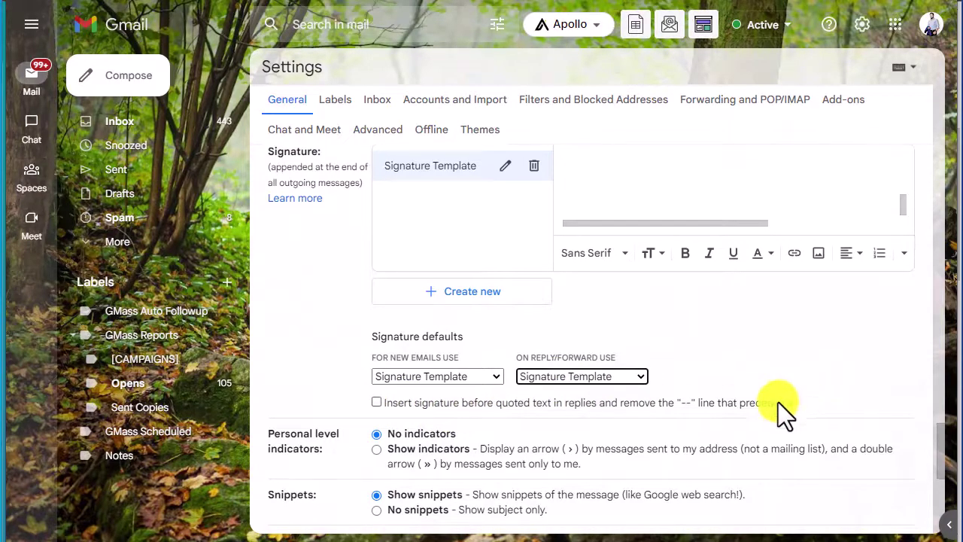
scroll(778, 402, "down", 5)
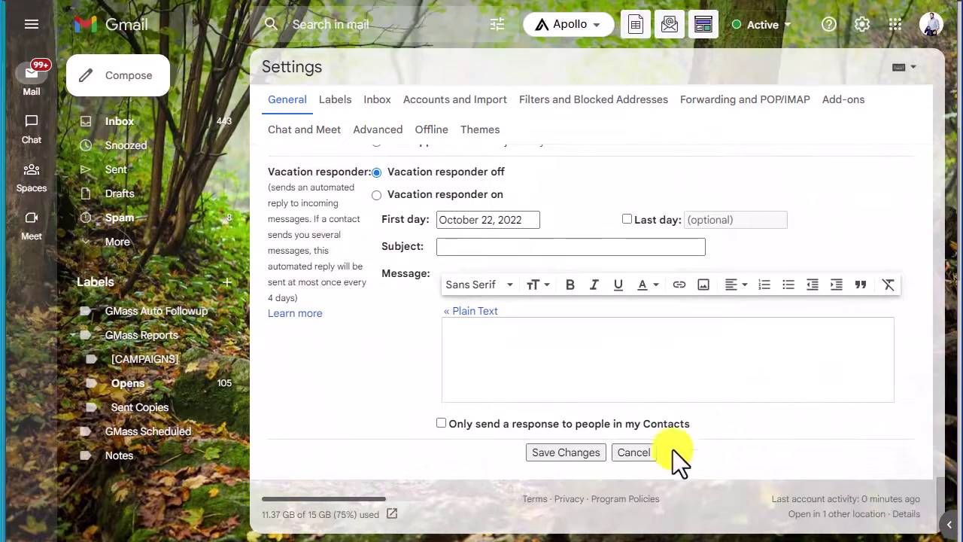
left_click(553, 454)
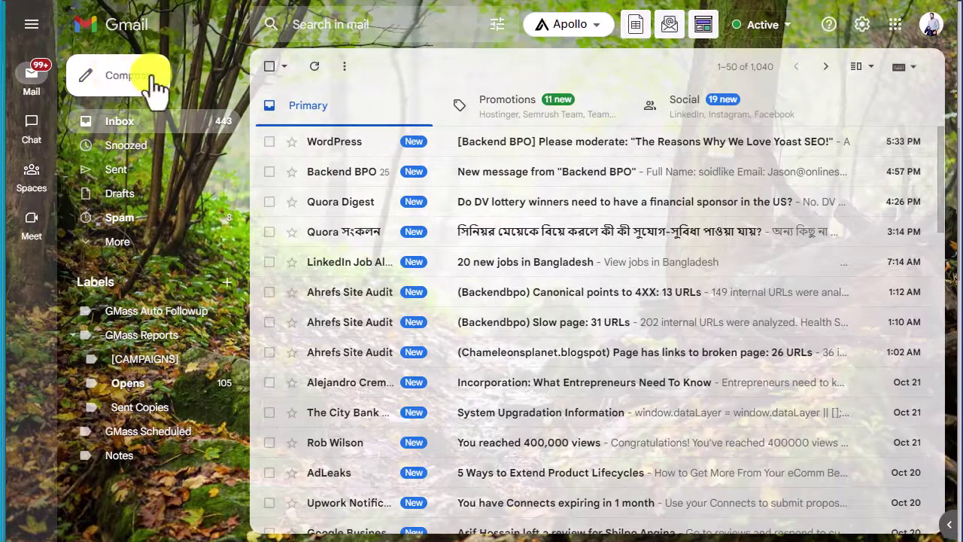
- Start a full-size new Gmail message and place the cursor in the body above the inserted signature
left_click(151, 83)
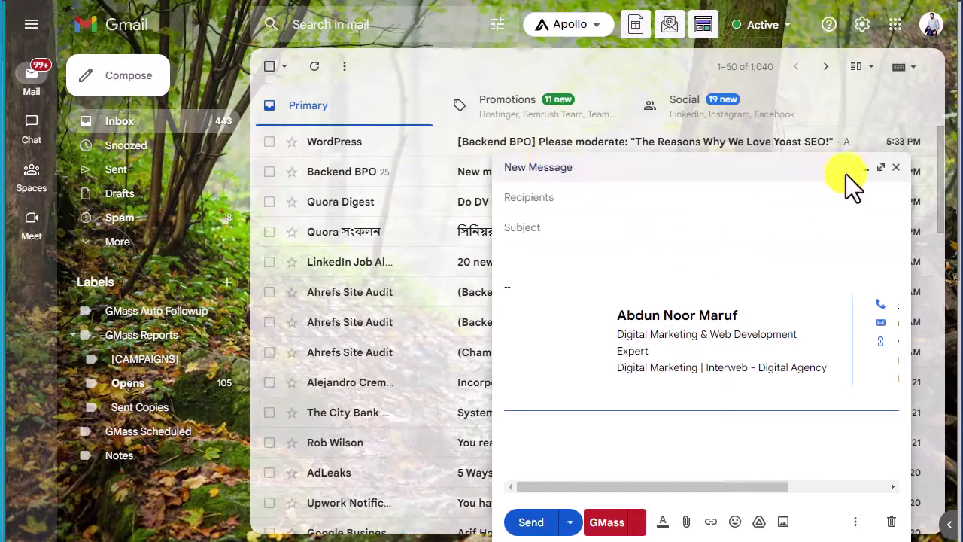
left_click(882, 167)
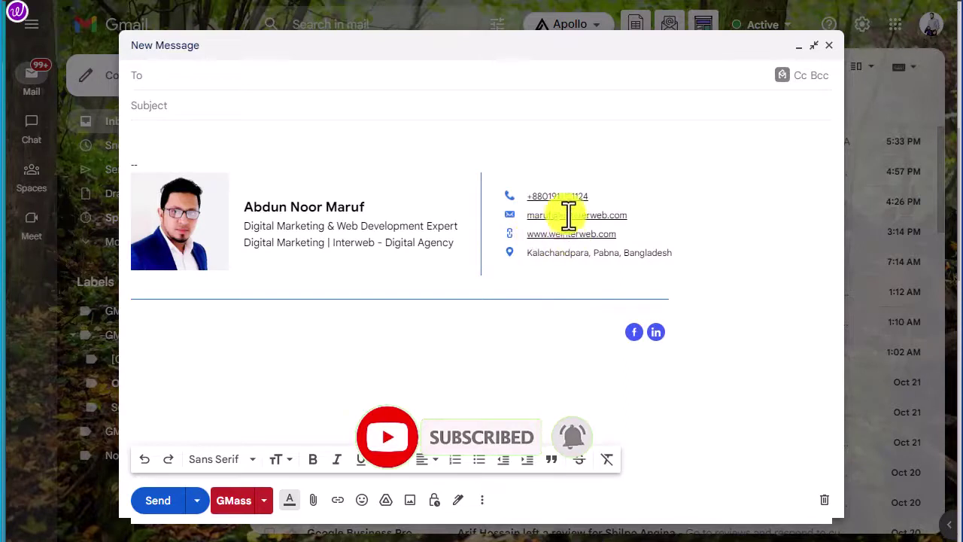
left_click(238, 311)
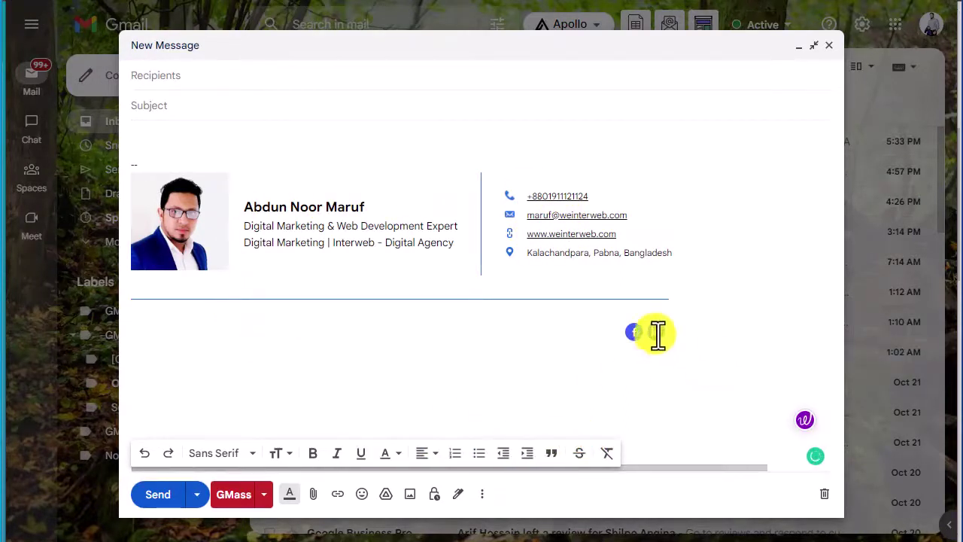
left_click(188, 136)
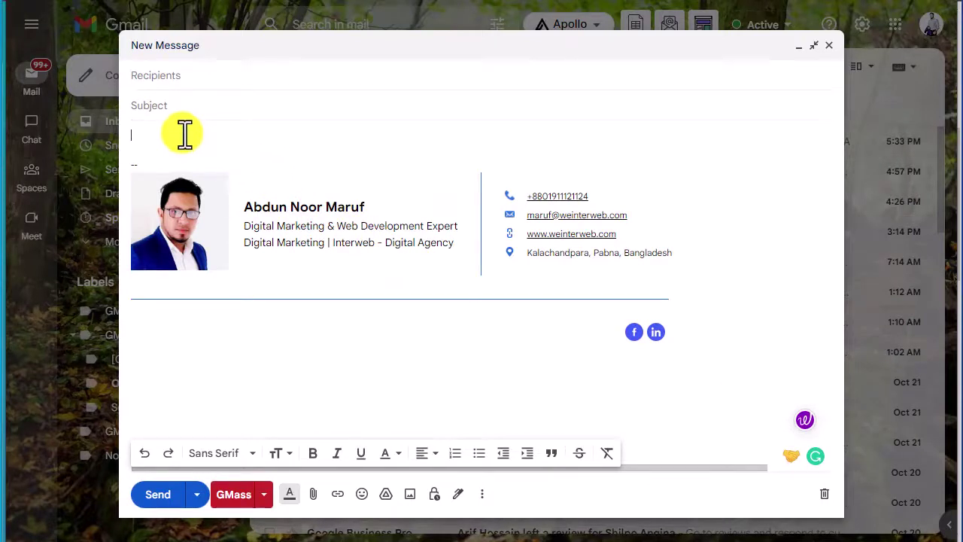